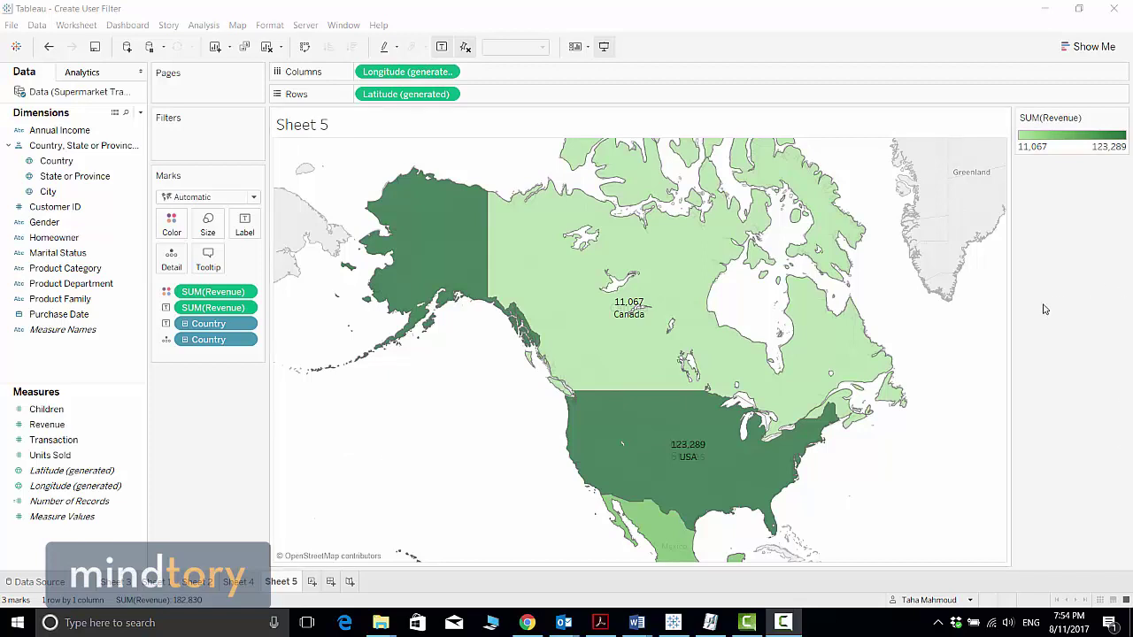
Step: Pan Sheet 5's map to show Mexico (48,475) below the USA, checking Tableau Online's user list in Chrome
left_click_drag(440, 379, 445, 372)
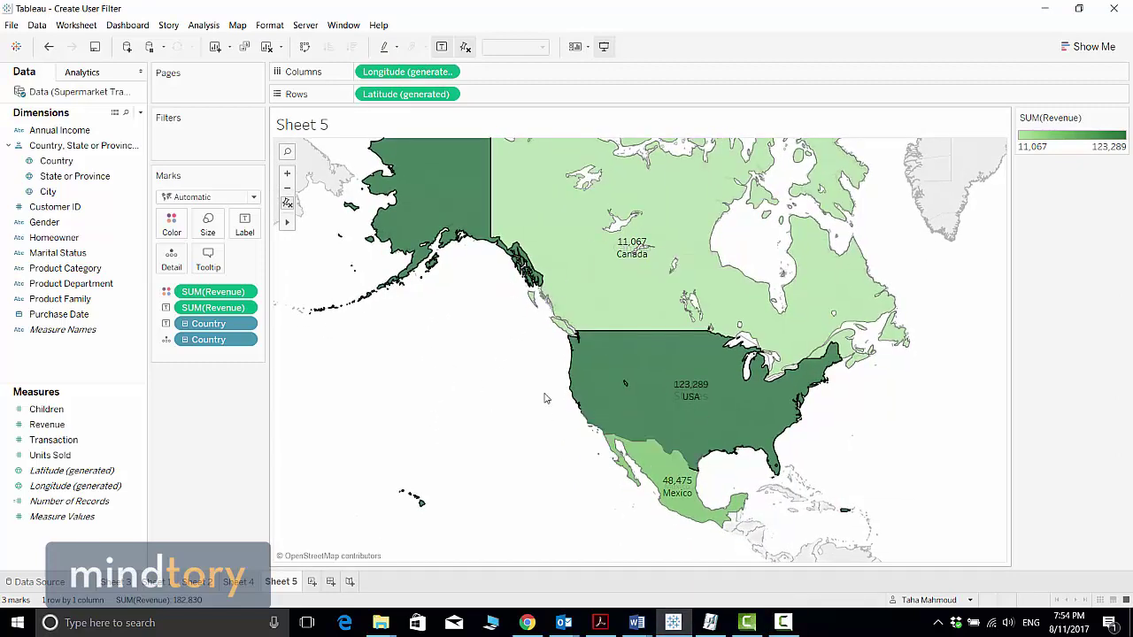
mouse_move(718, 383)
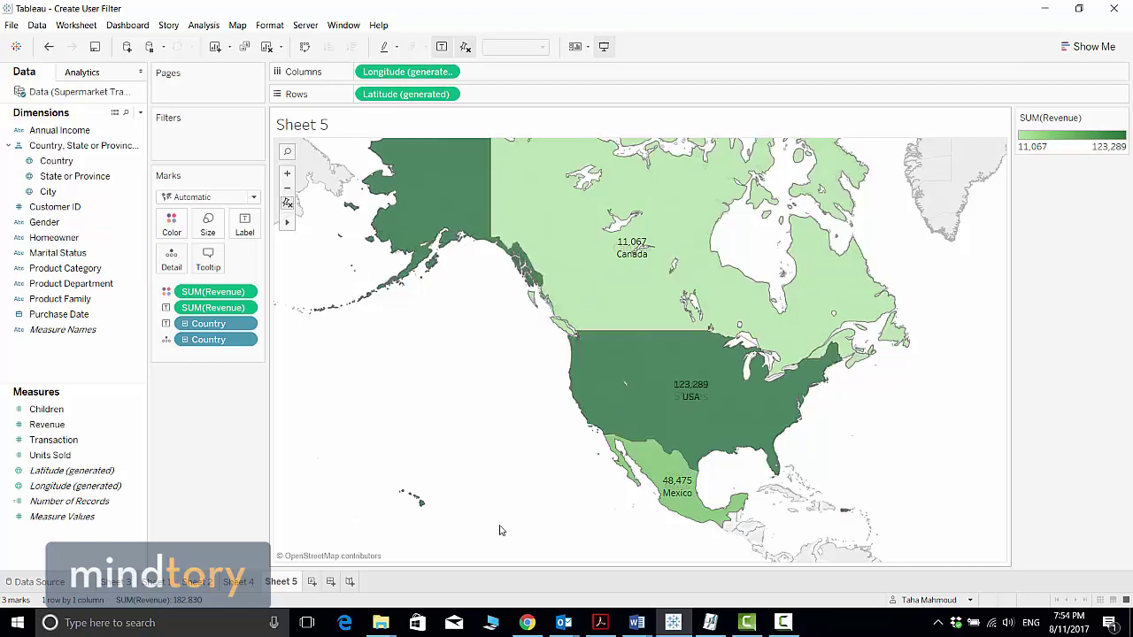
left_click(527, 622)
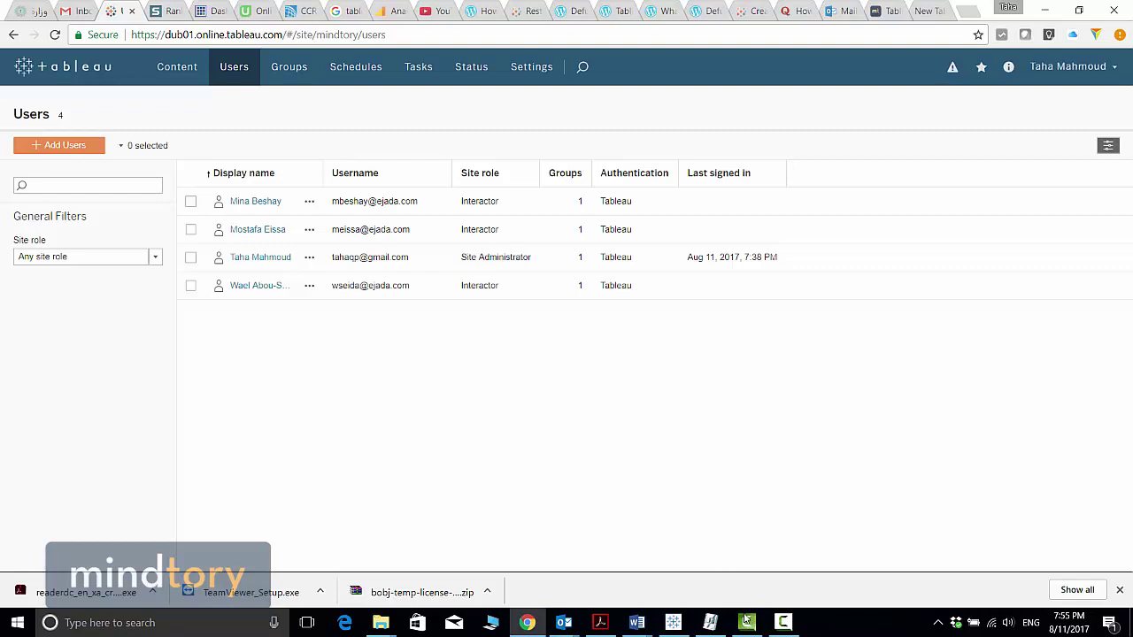
left_click(677, 623)
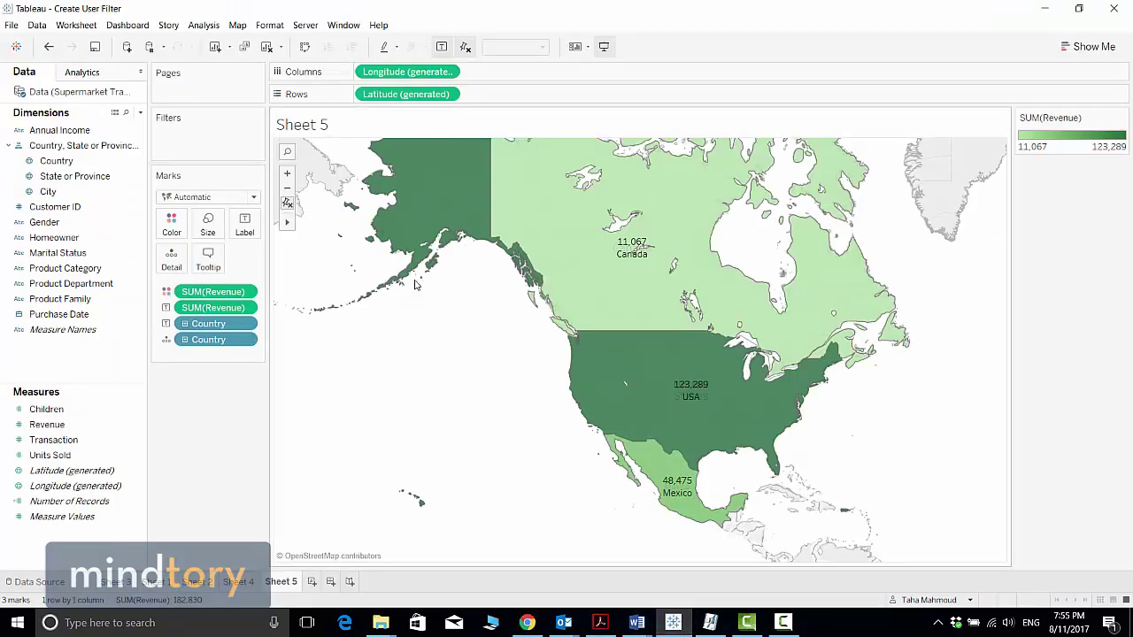
Step: Start a Country user filter from the Server menu
left_click(305, 26)
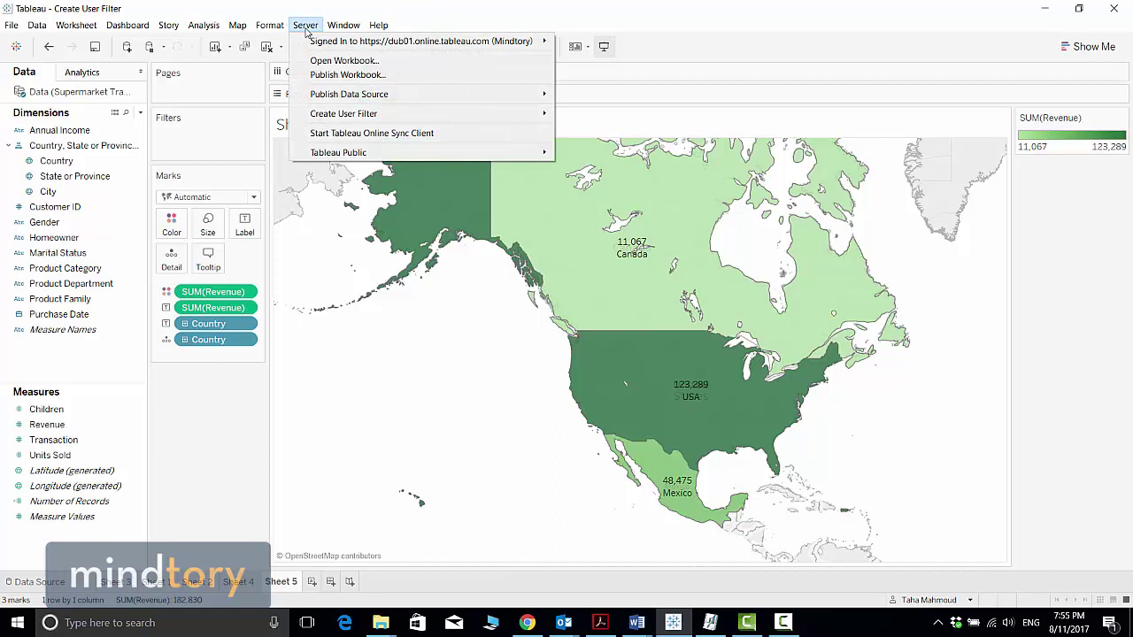
mouse_move(363, 116)
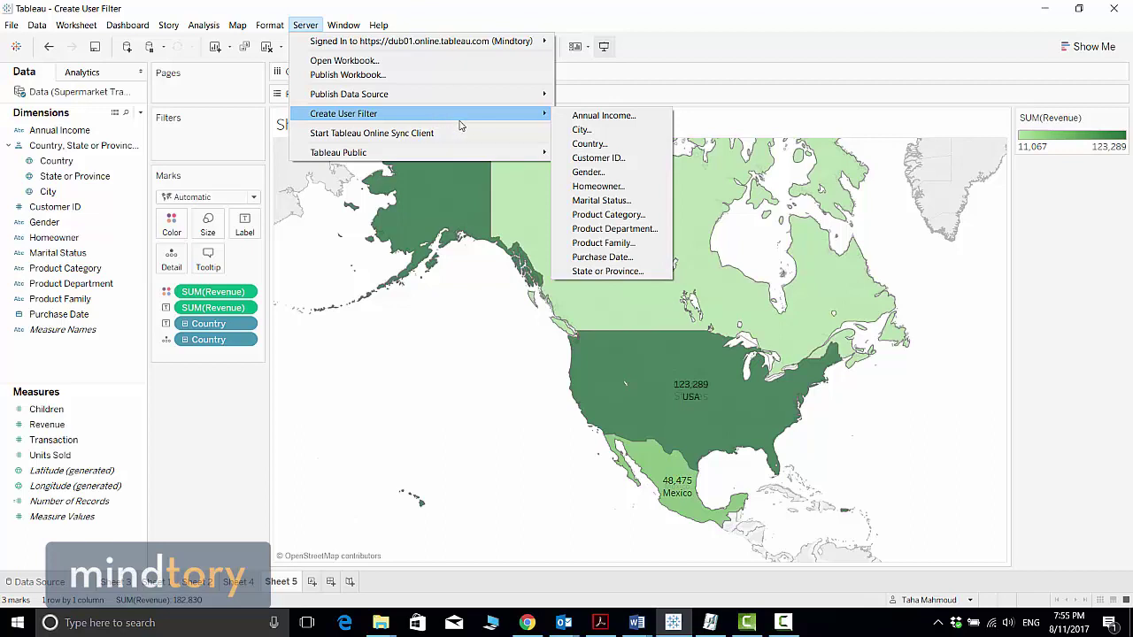
mouse_move(452, 43)
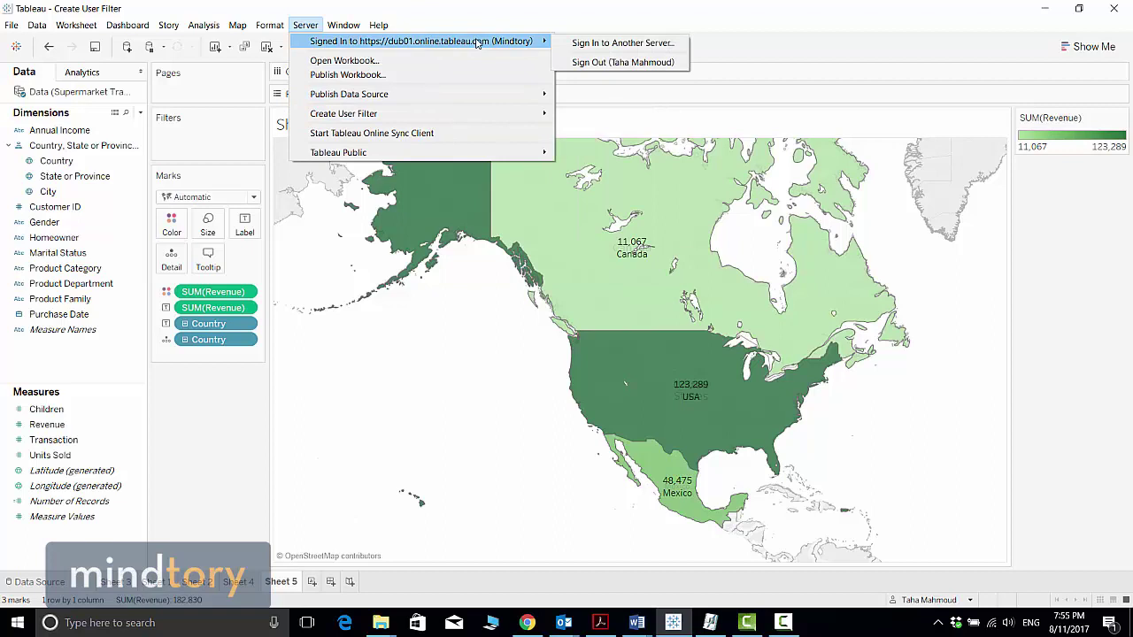
mouse_move(237, 25)
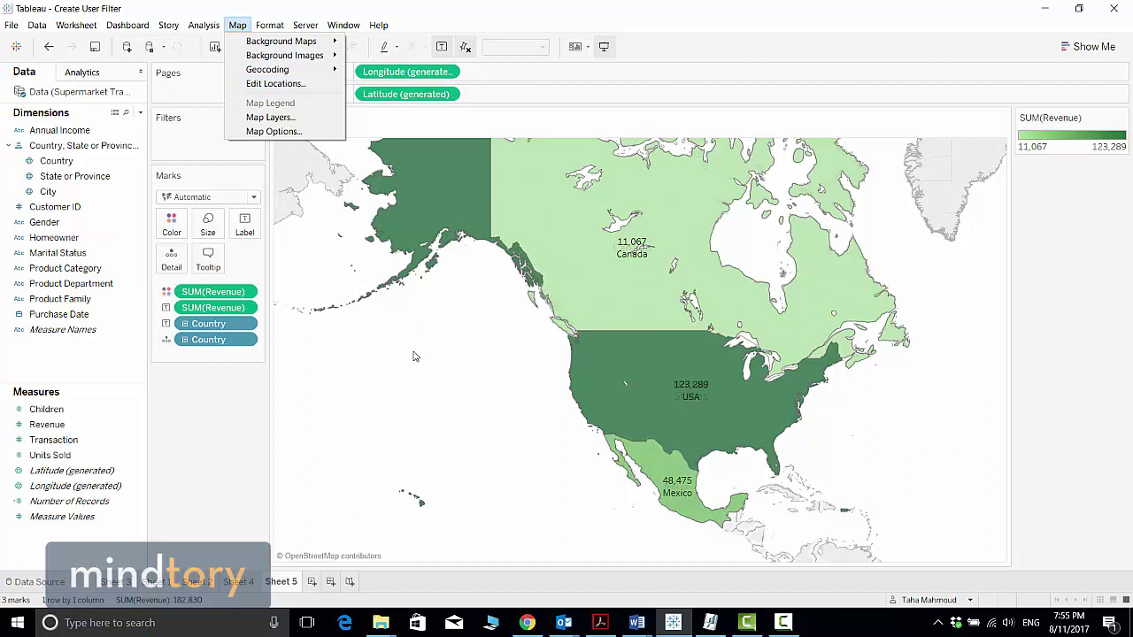
mouse_move(306, 27)
mouse_move(321, 46)
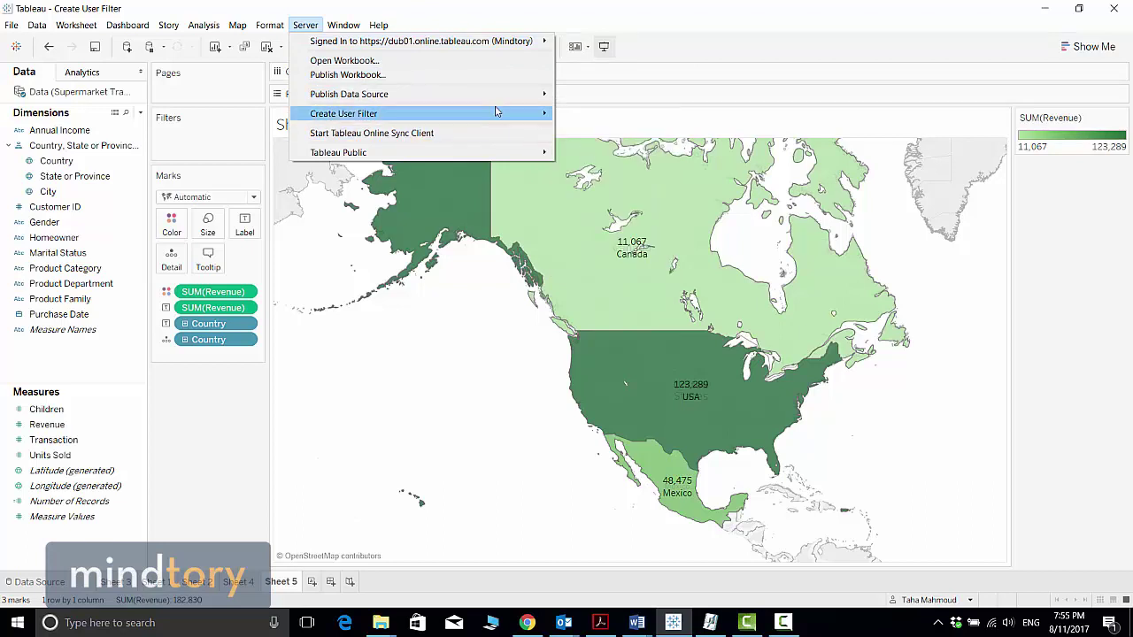
left_click(602, 144)
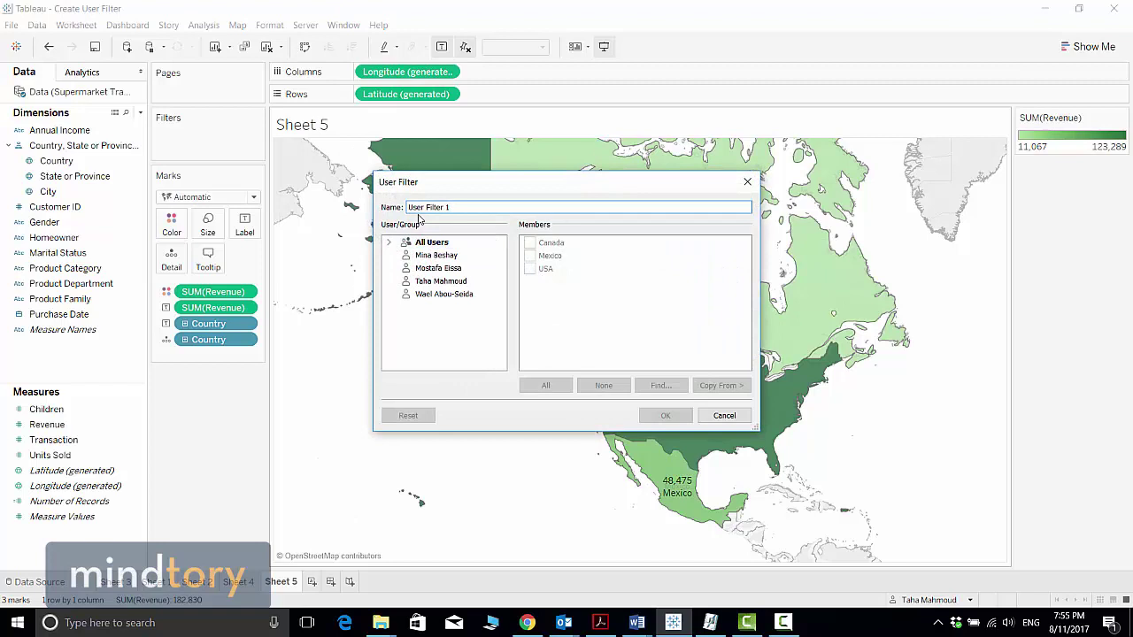
Step: Cancel the user filter dialog and sign out of Tableau Online
left_click(724, 416)
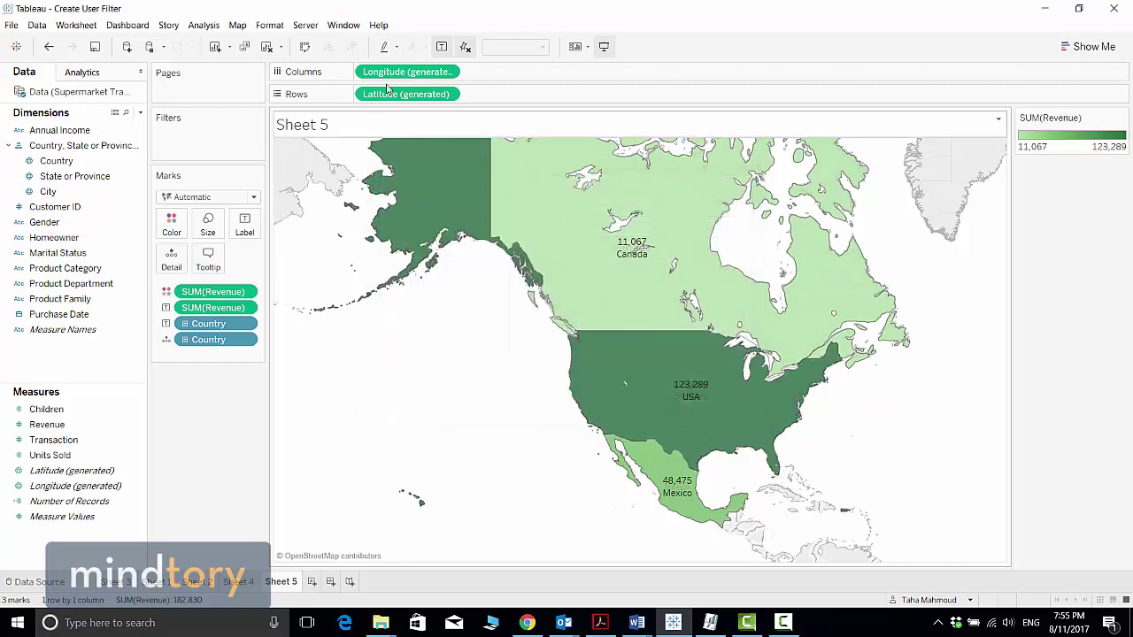
left_click(305, 27)
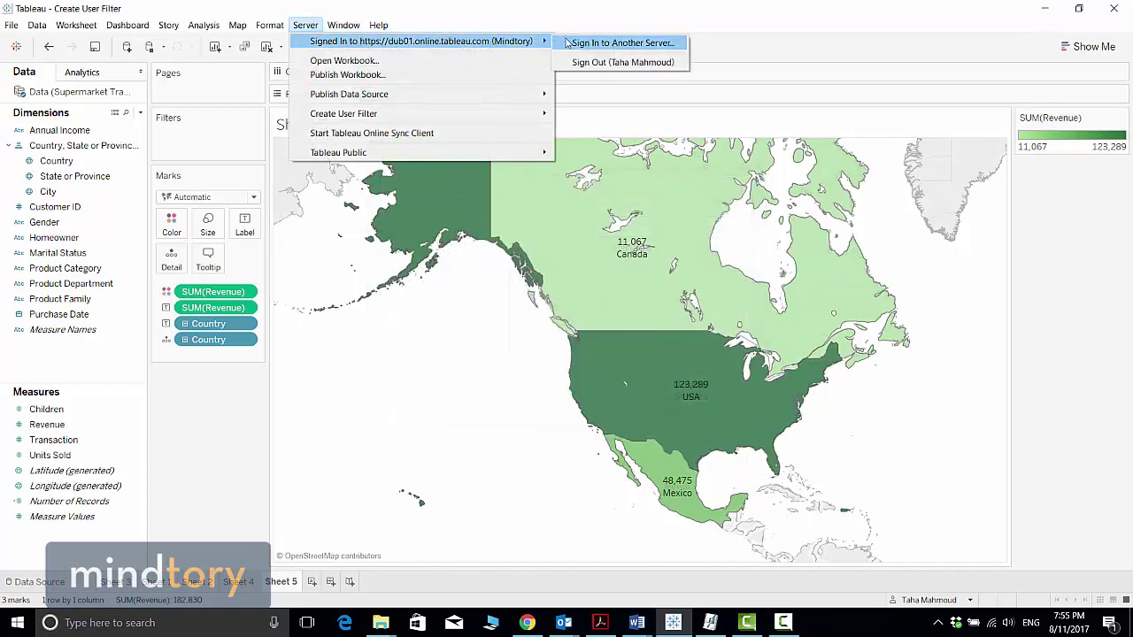
left_click(607, 62)
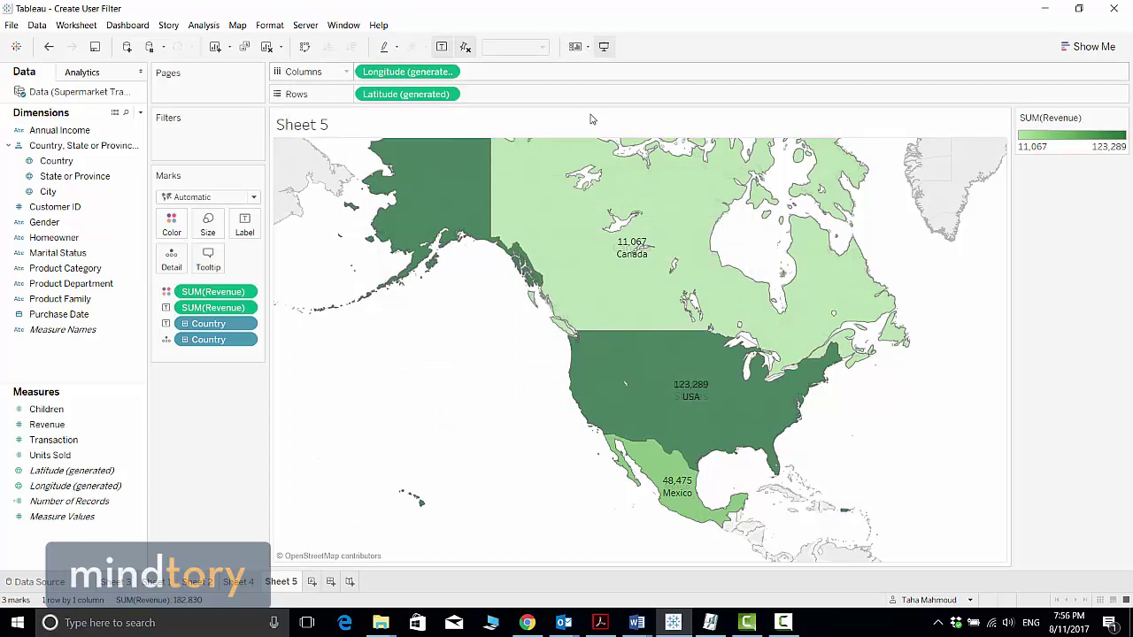
Step: Choose Server > Create User Filter > Country, which brings up the Tableau Online sign-in dialog
left_click(309, 31)
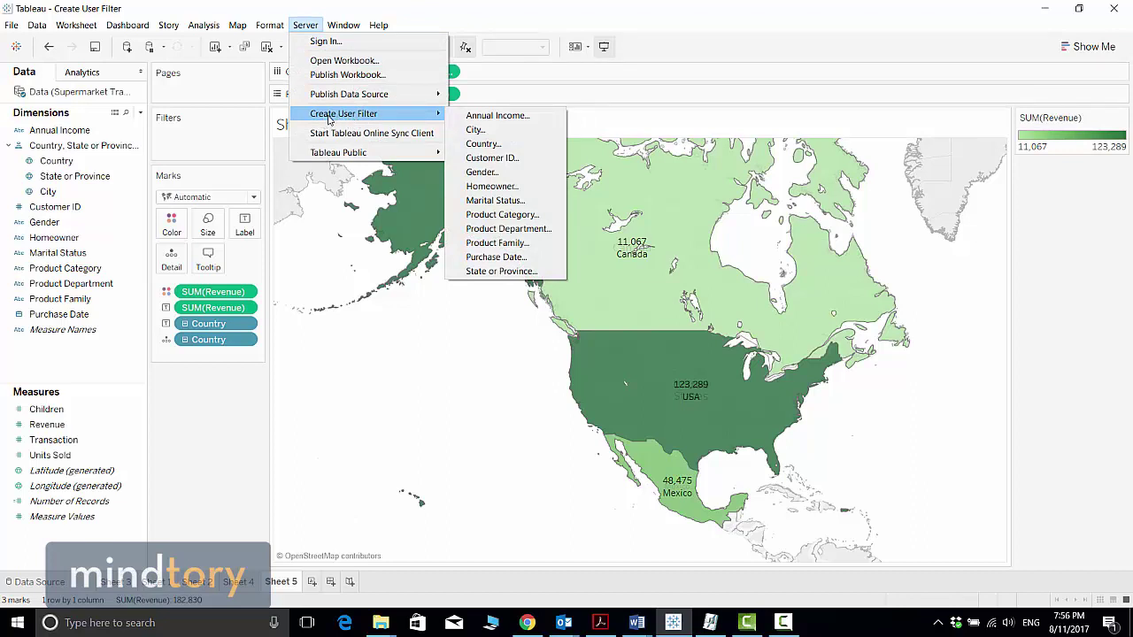
left_click(494, 146)
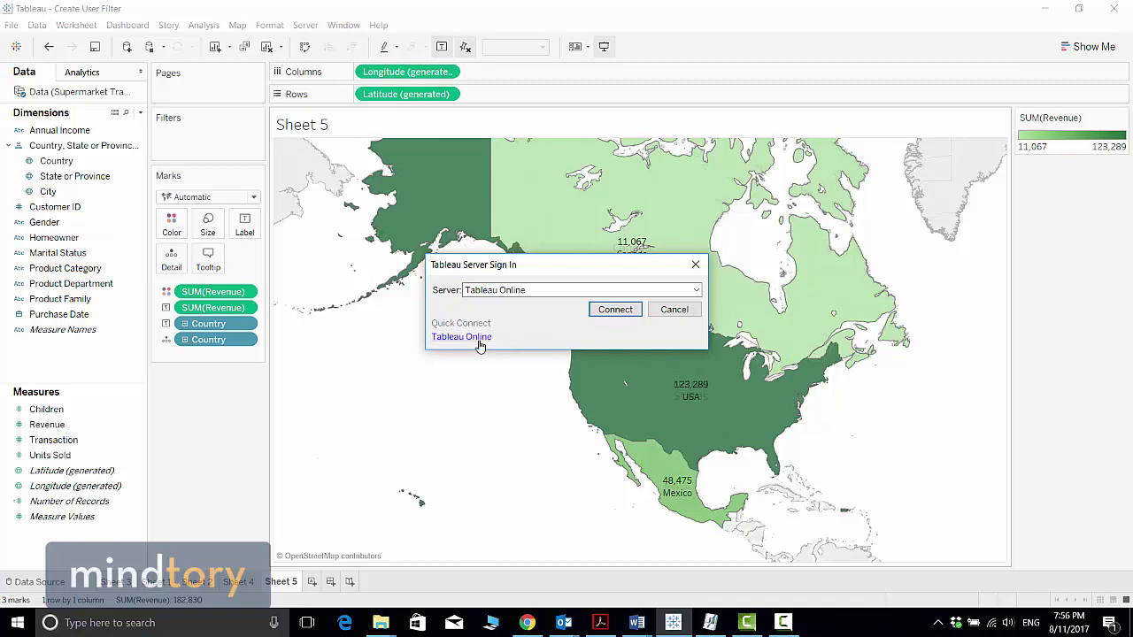
Step: Sign in to Tableau Online via Quick Connect with the account e-mail and password
left_click(479, 344)
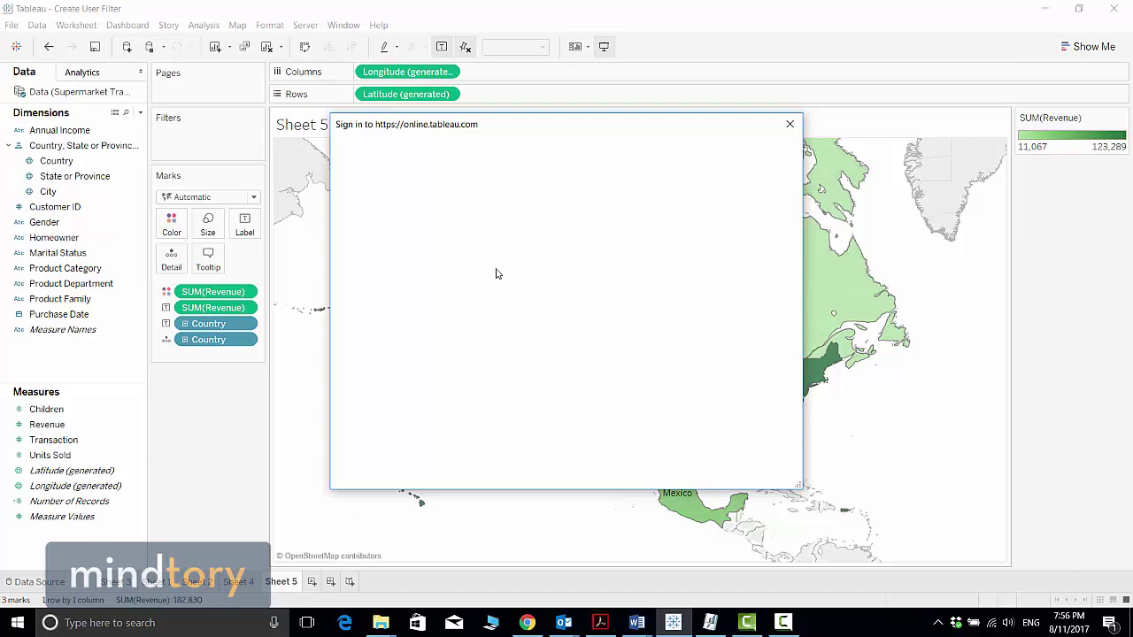
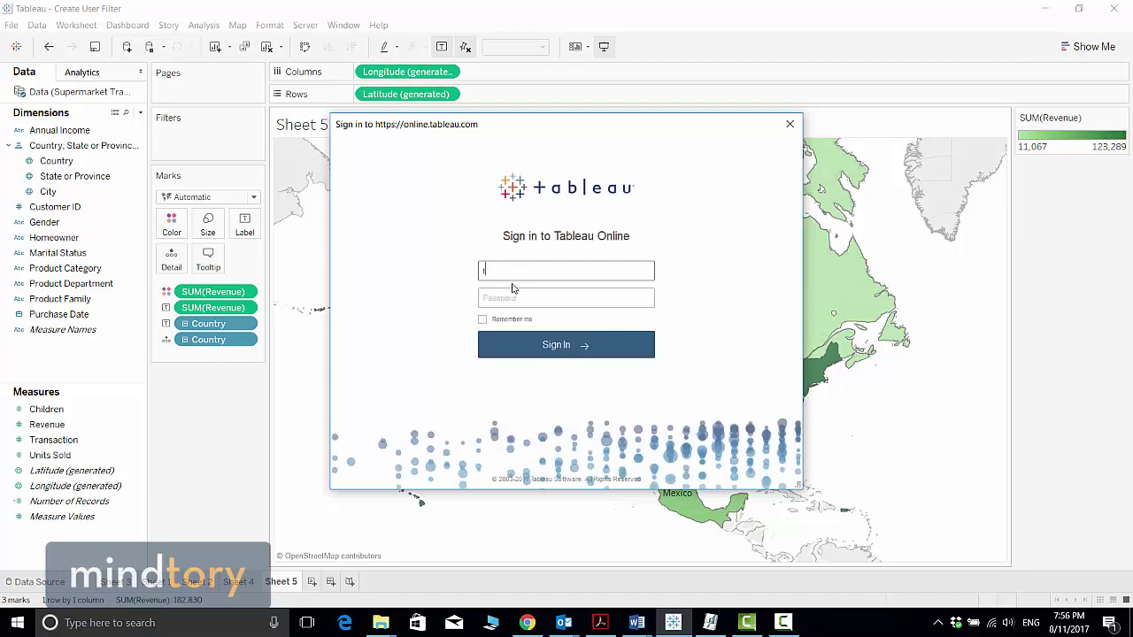
key("Tab")
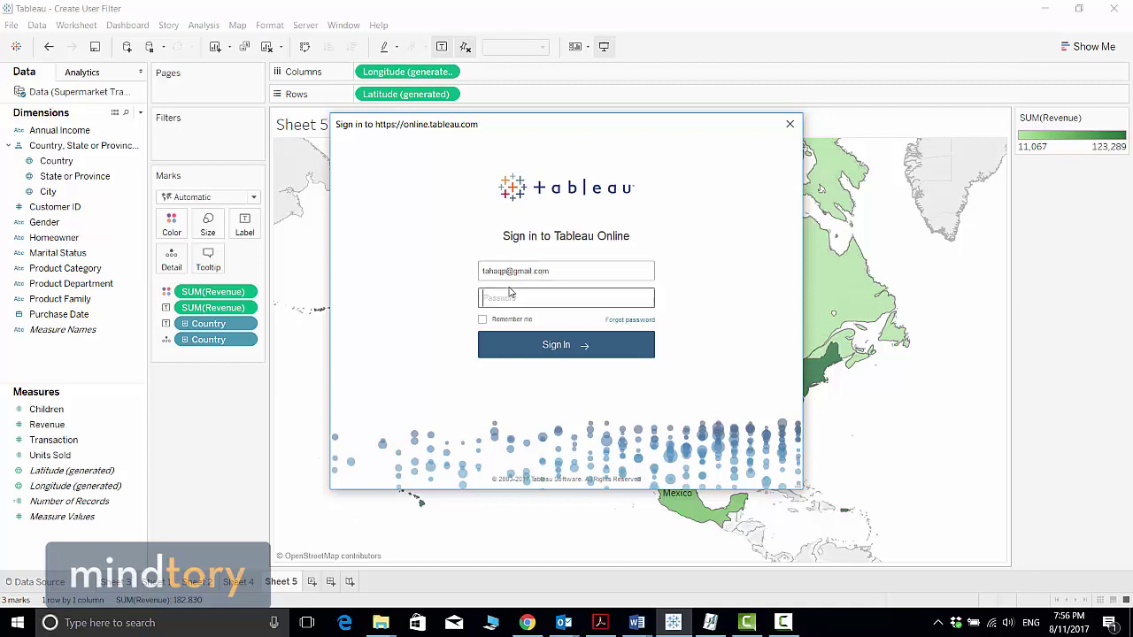
type("********")
left_click(563, 350)
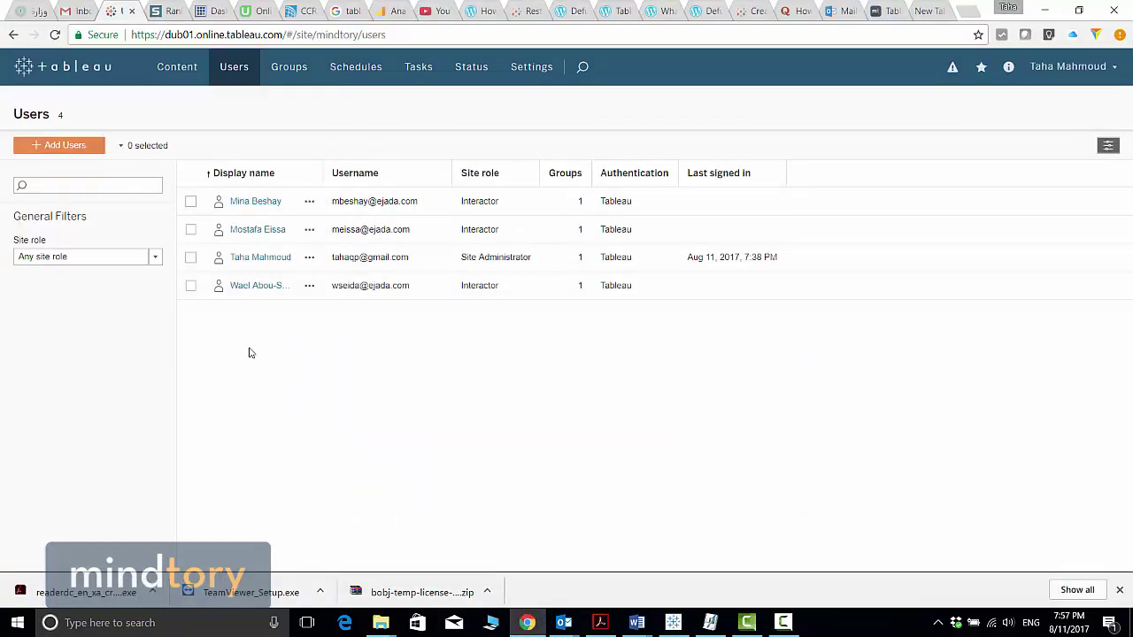
left_click(1045, 10)
Step: Rename the user filter to 'Country for user'
left_click(460, 282)
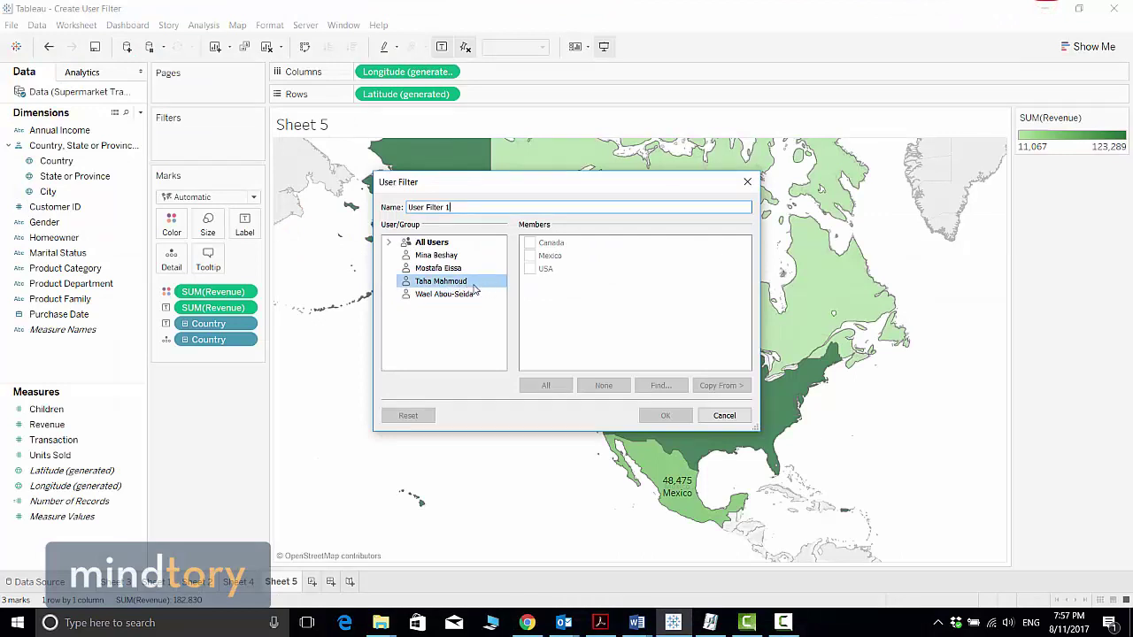
triple_click(467, 207)
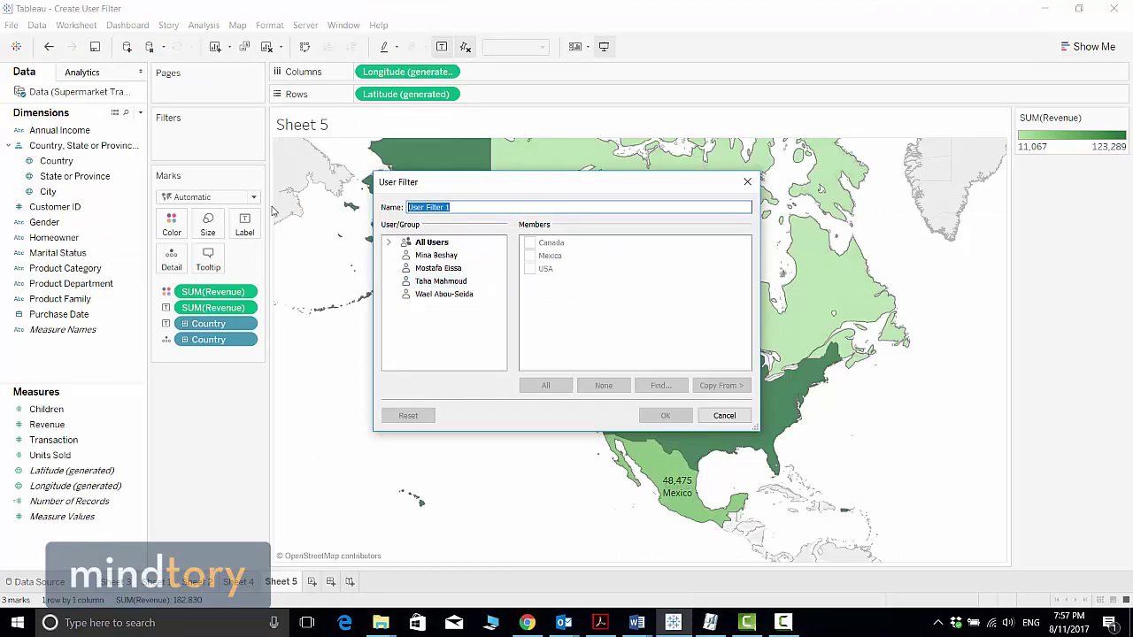
type("Country for user")
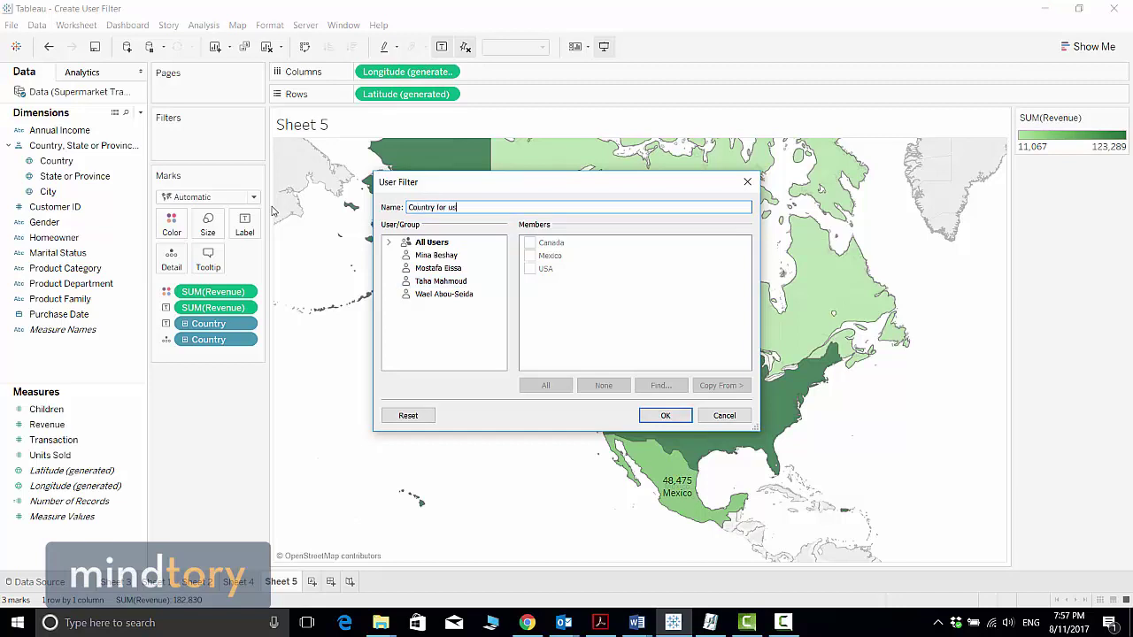
Step: Give three users USA, Canada and Mexico respectively, the last user all three, and confirm
left_click(443, 282)
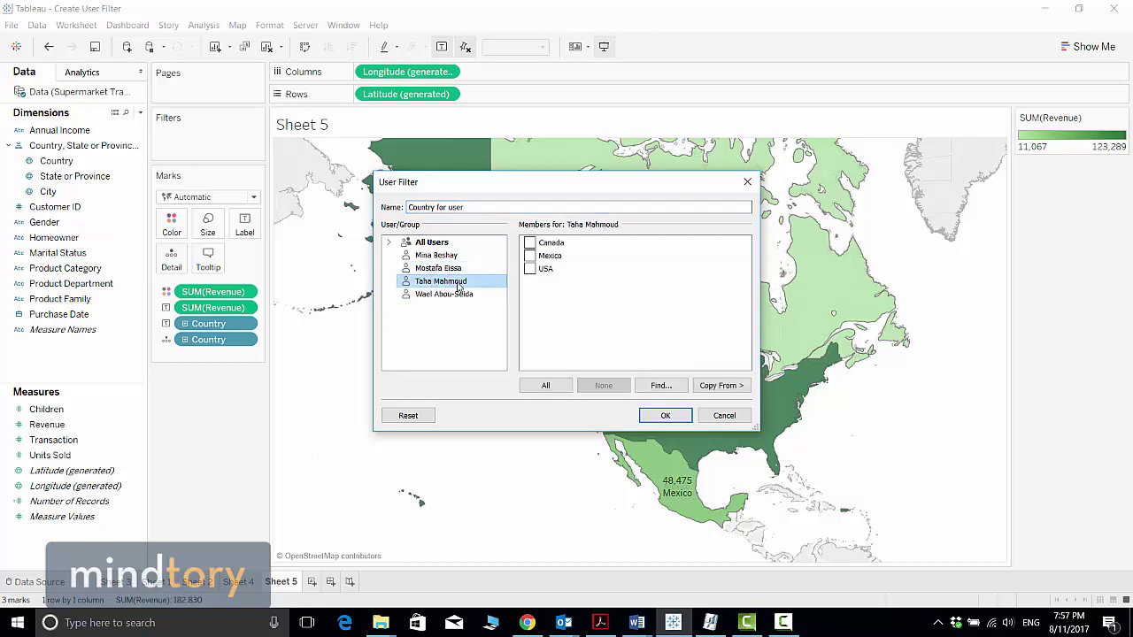
left_click(530, 268)
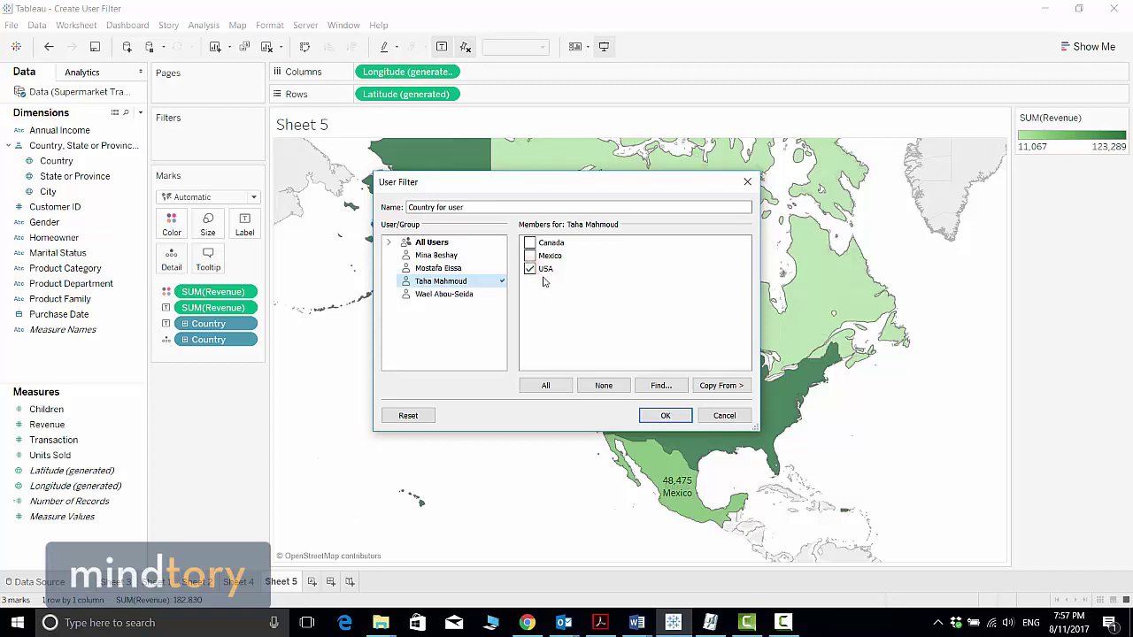
left_click(449, 256)
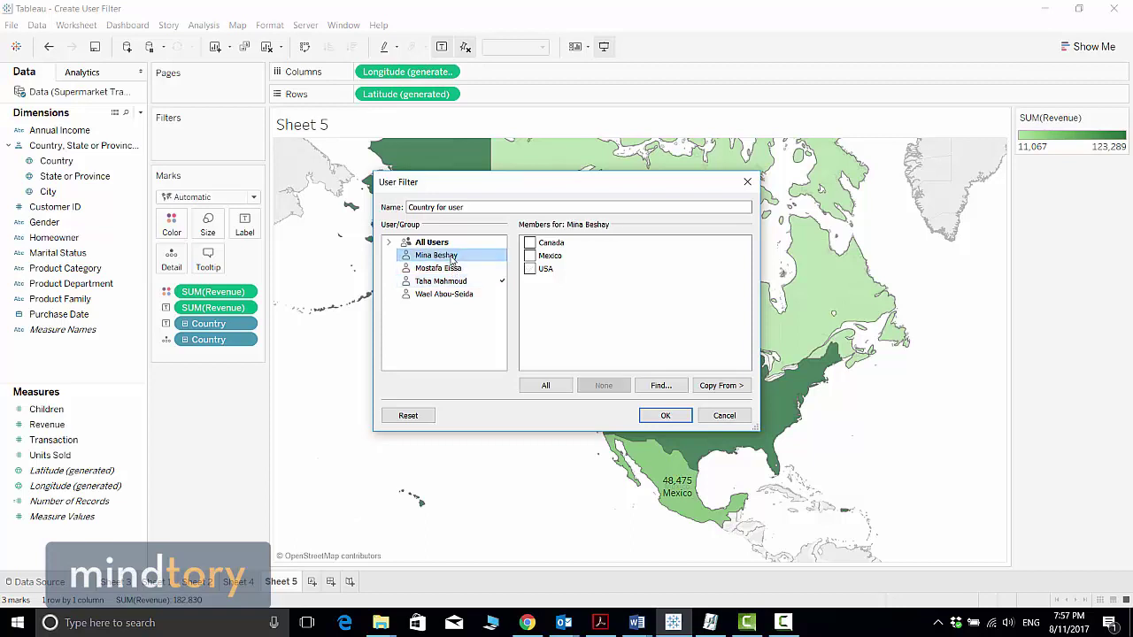
left_click(530, 244)
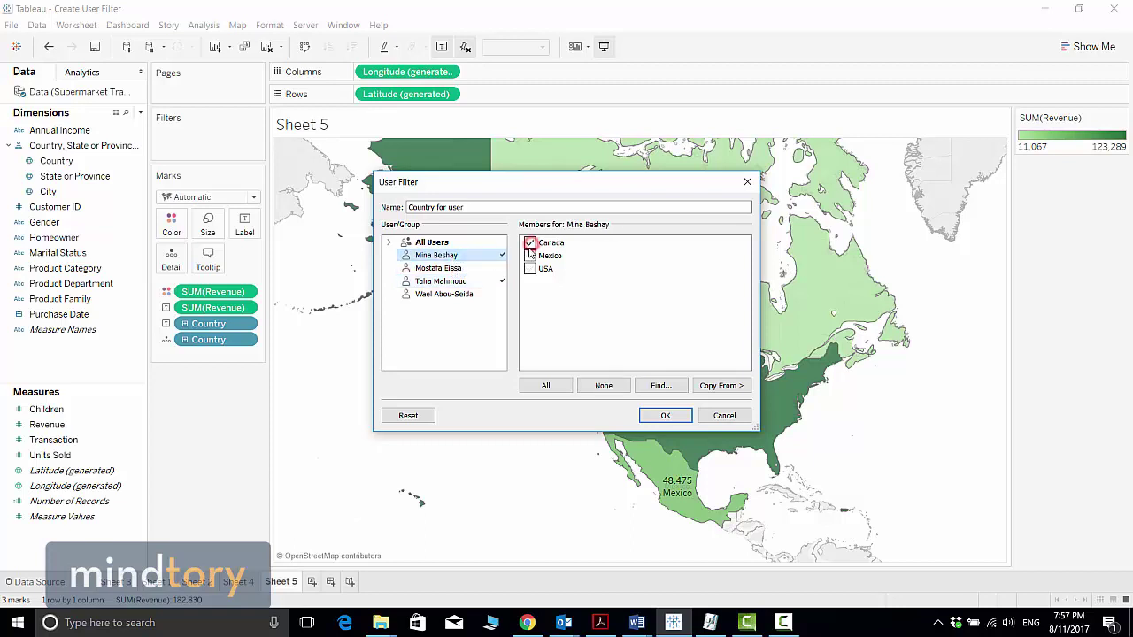
left_click(447, 269)
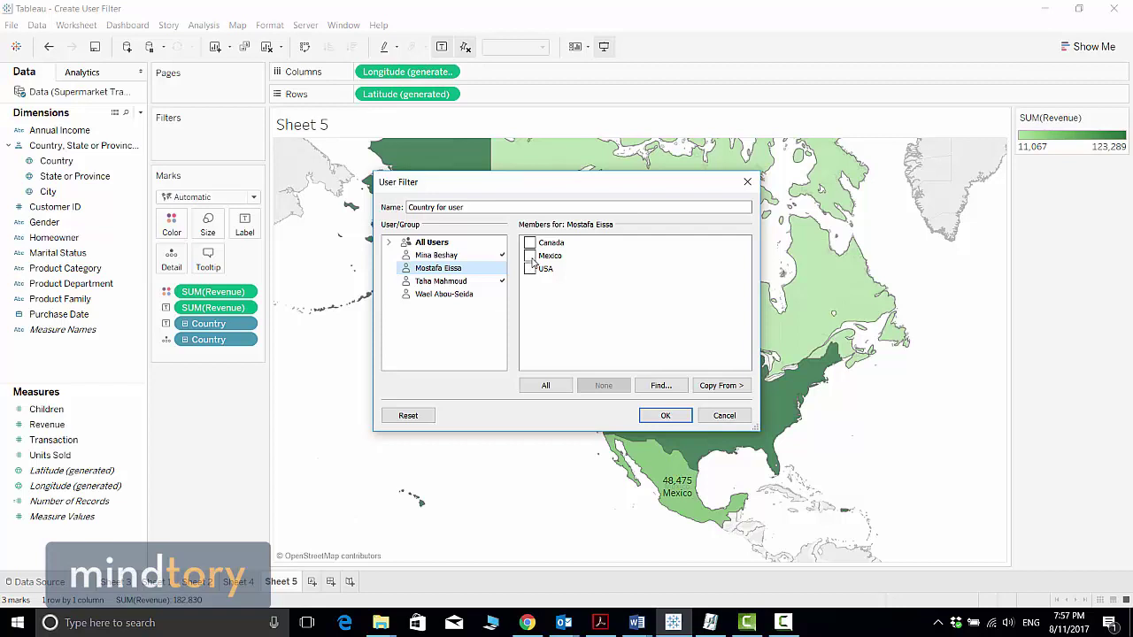
left_click(529, 255)
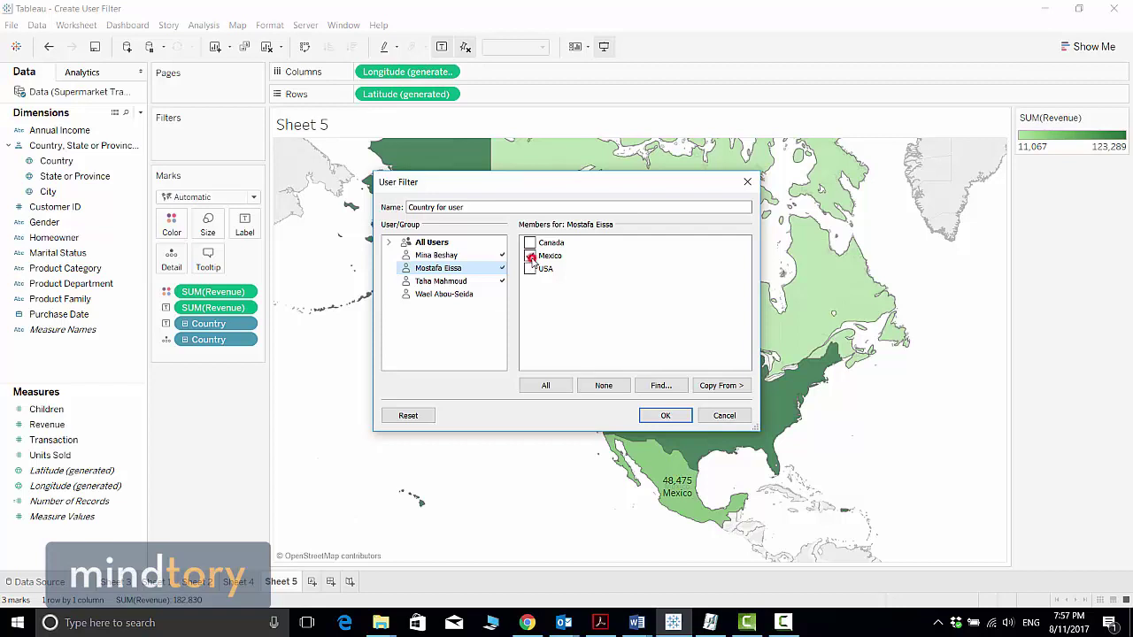
left_click(448, 296)
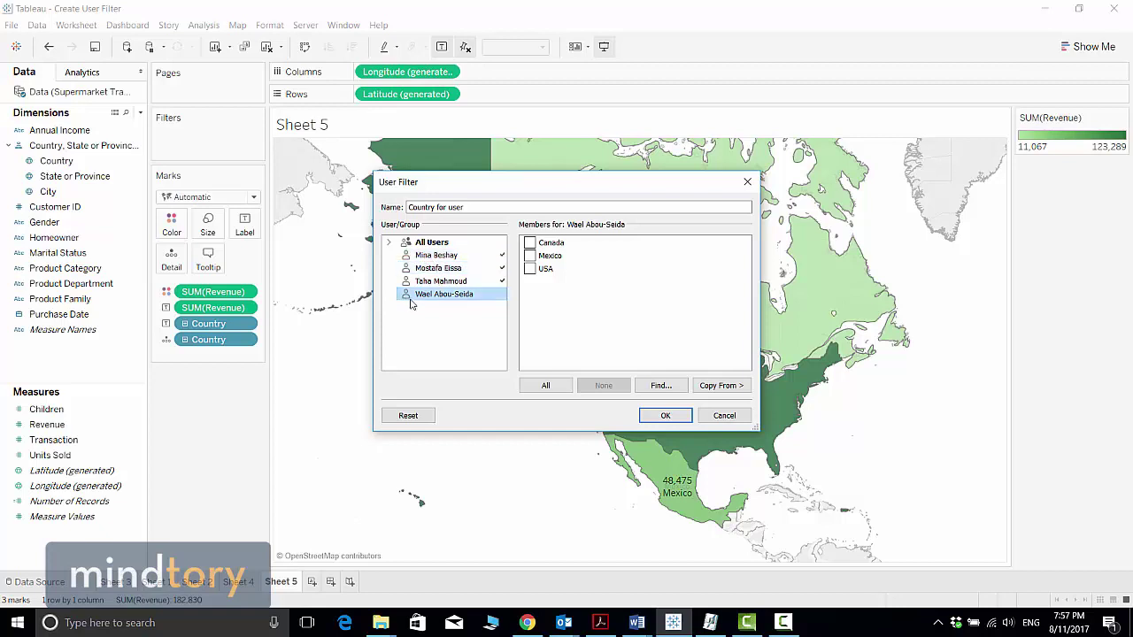
left_click(546, 386)
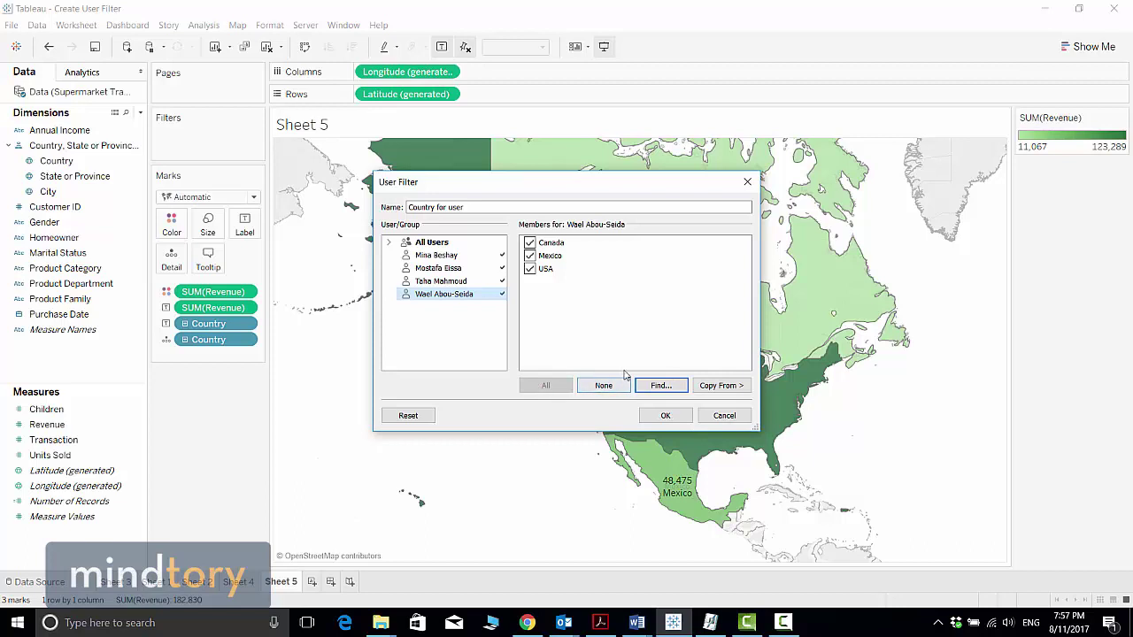
left_click(669, 418)
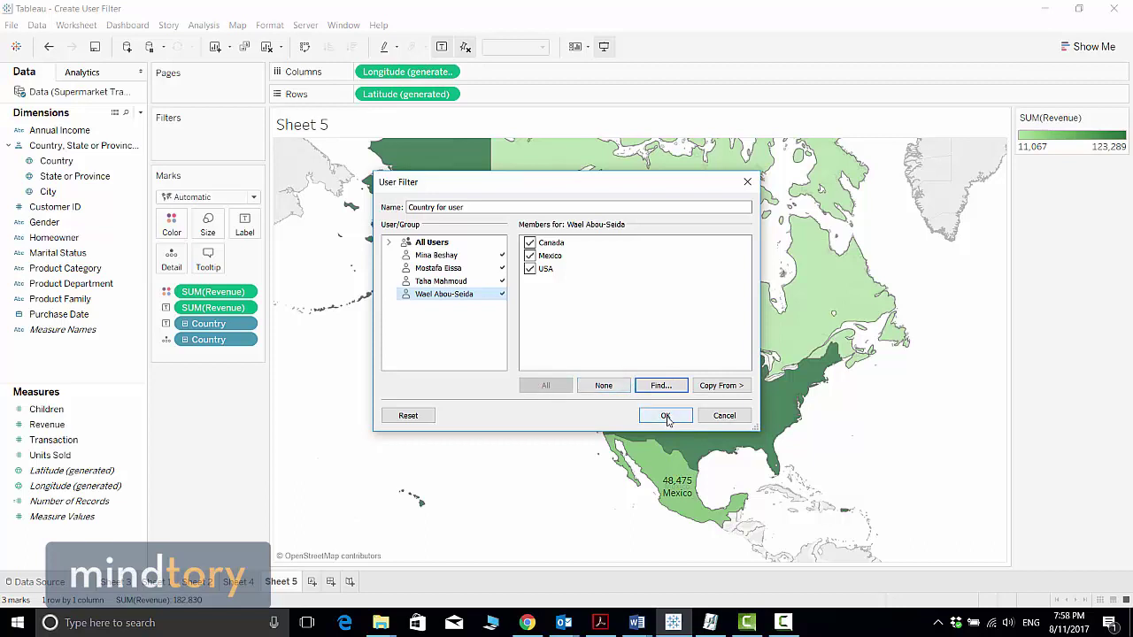
Step: Finish creating the Country for user set and bring up its context menu under Sets
left_click(665, 416)
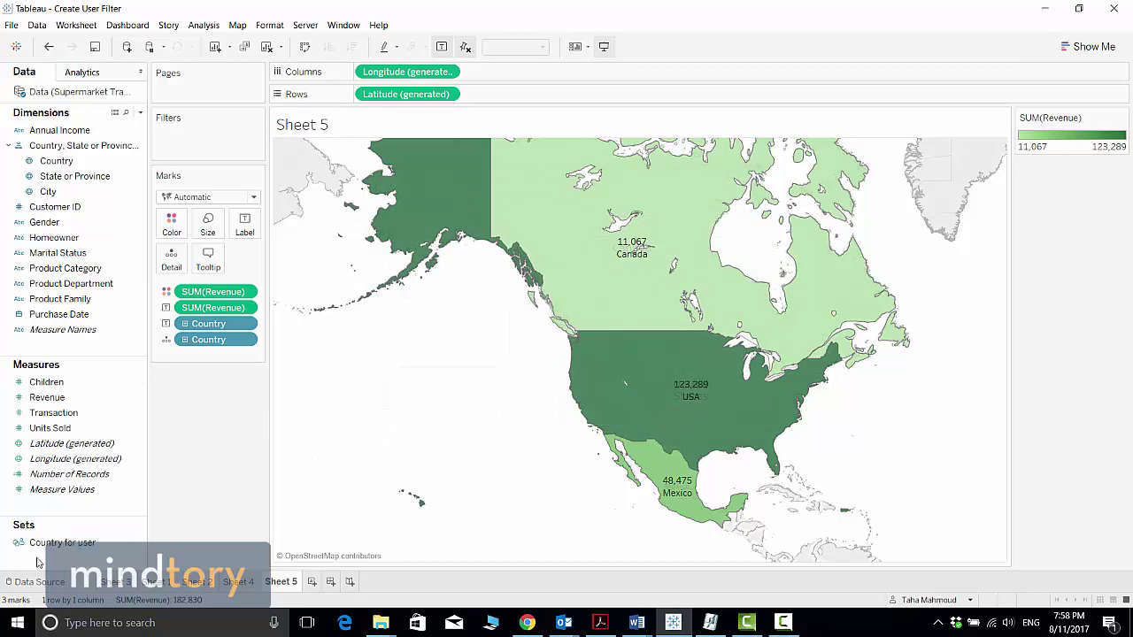
left_click(80, 547)
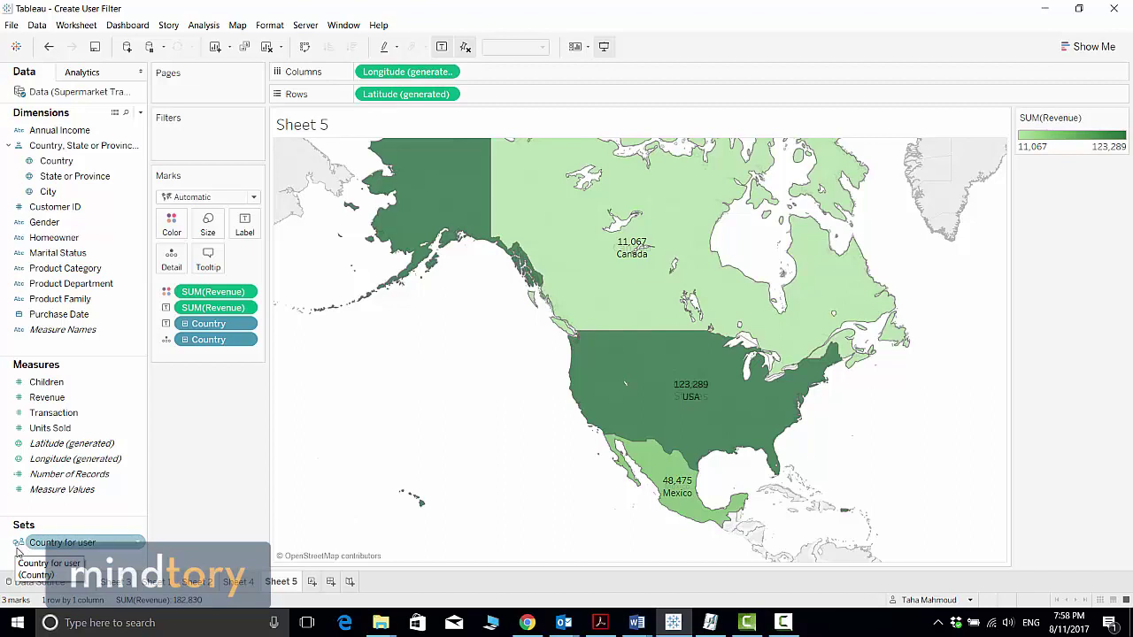
right_click(138, 544)
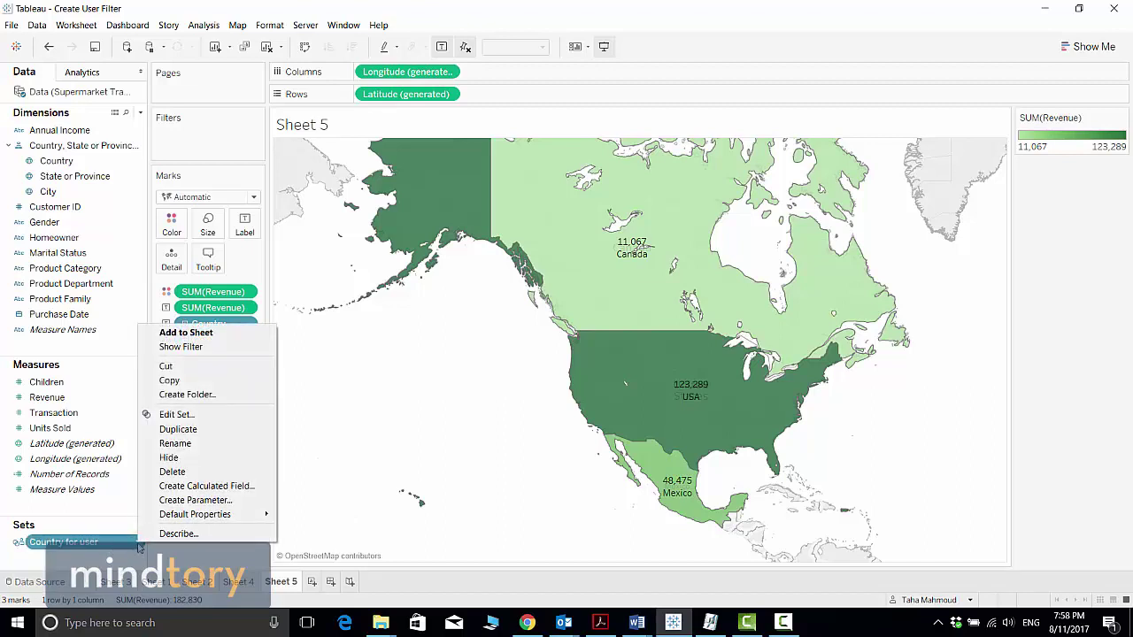
left_click(196, 416)
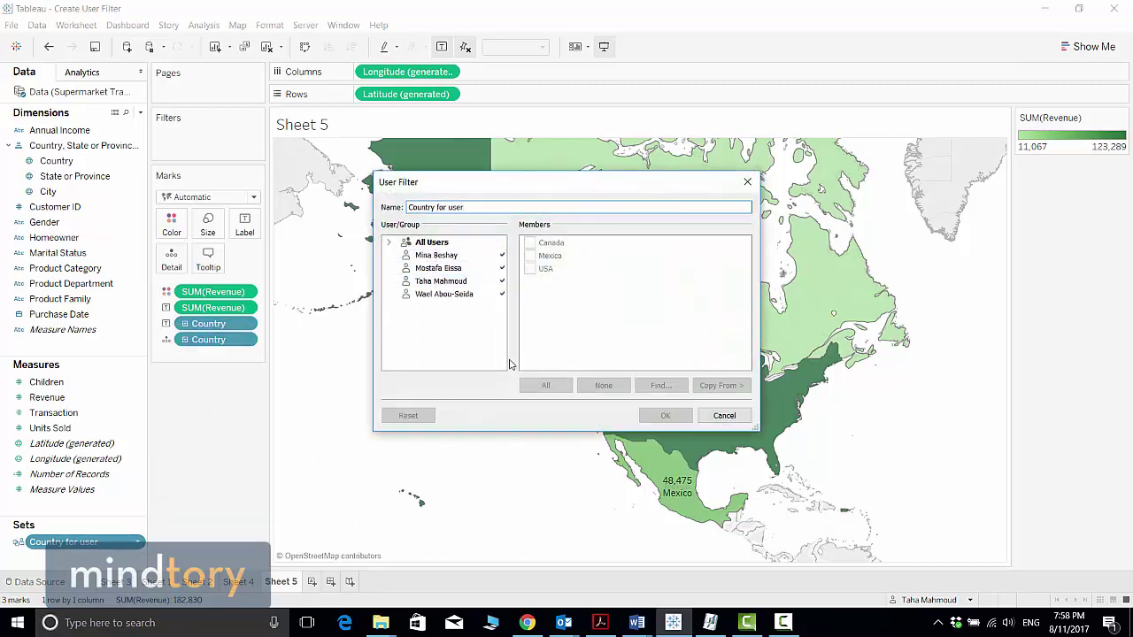
left_click(747, 183)
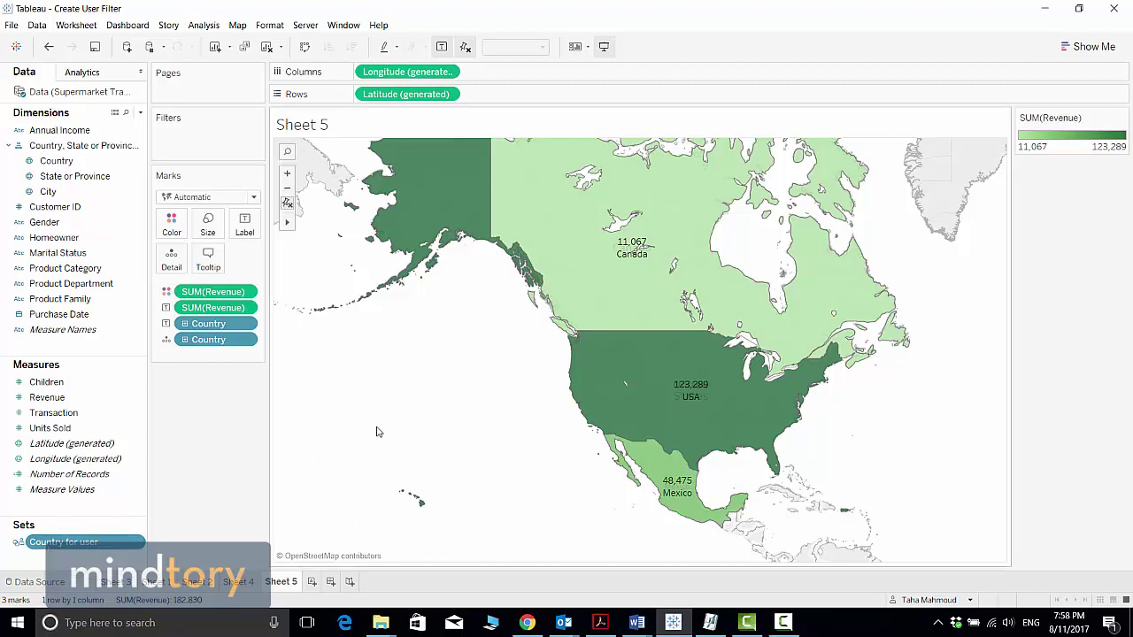
Step: Add the Country for user set to Sheet 5's Filters shelf, leaving only USA (123,289)
left_click_drag(51, 544, 184, 139)
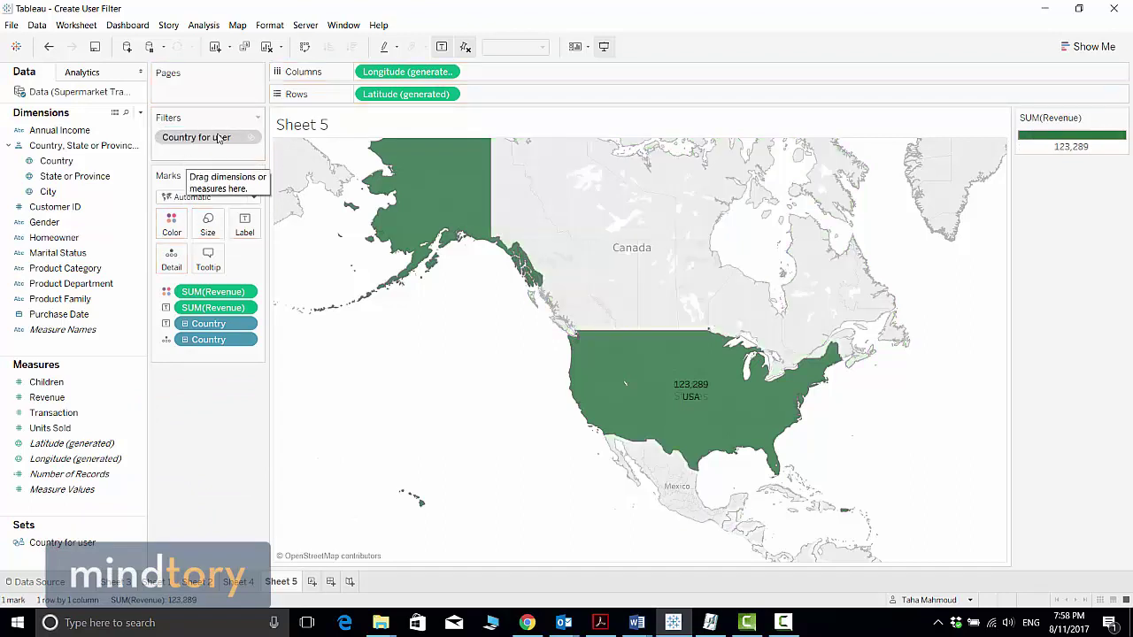
left_click(306, 24)
mouse_move(344, 25)
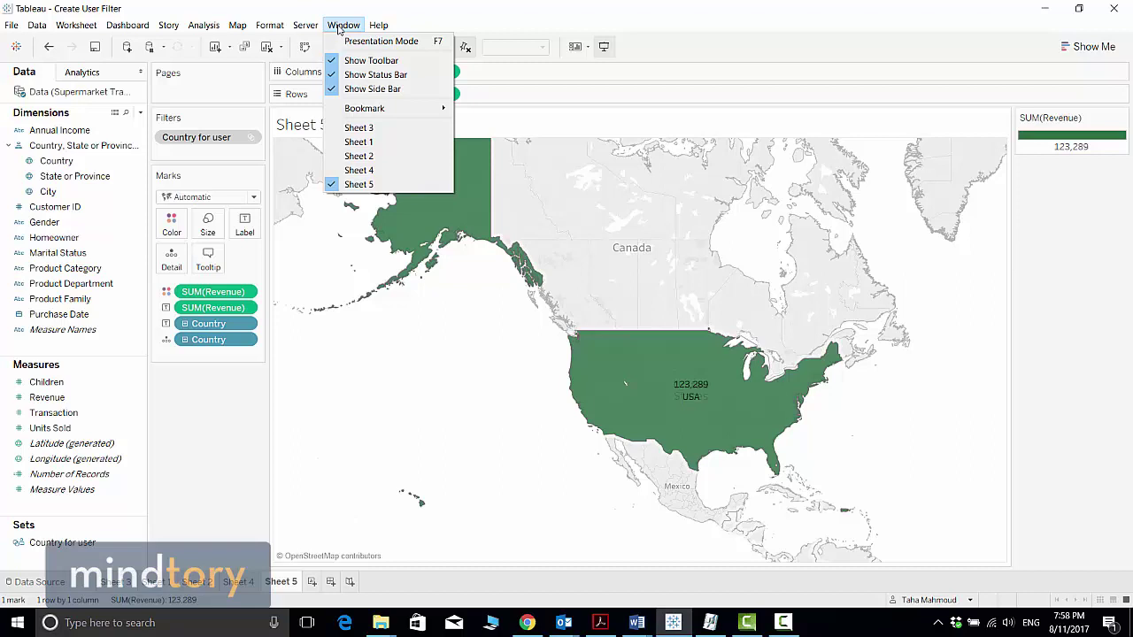
mouse_move(306, 25)
mouse_move(405, 41)
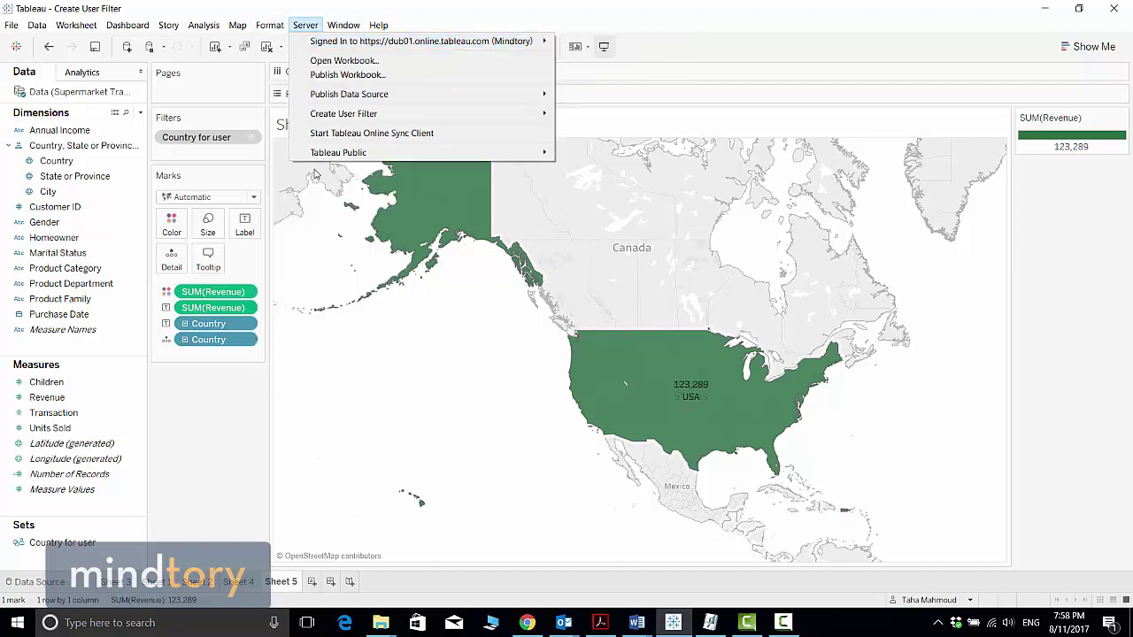
left_click(235, 164)
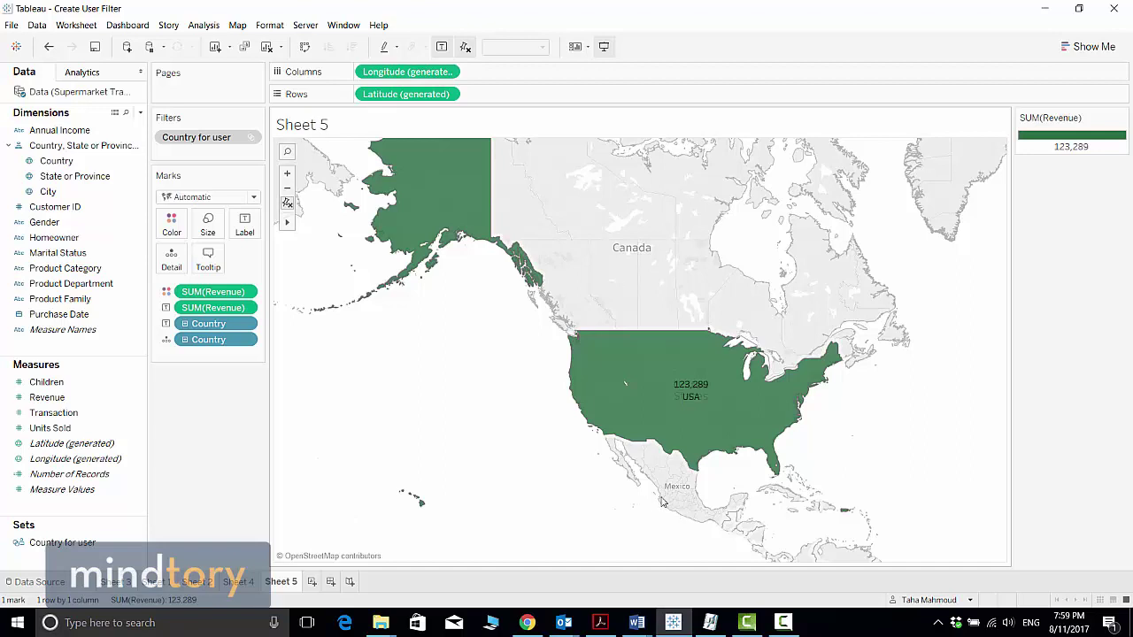
Step: Edit the Country for user set so the user gets Canada instead of USA
right_click(133, 549)
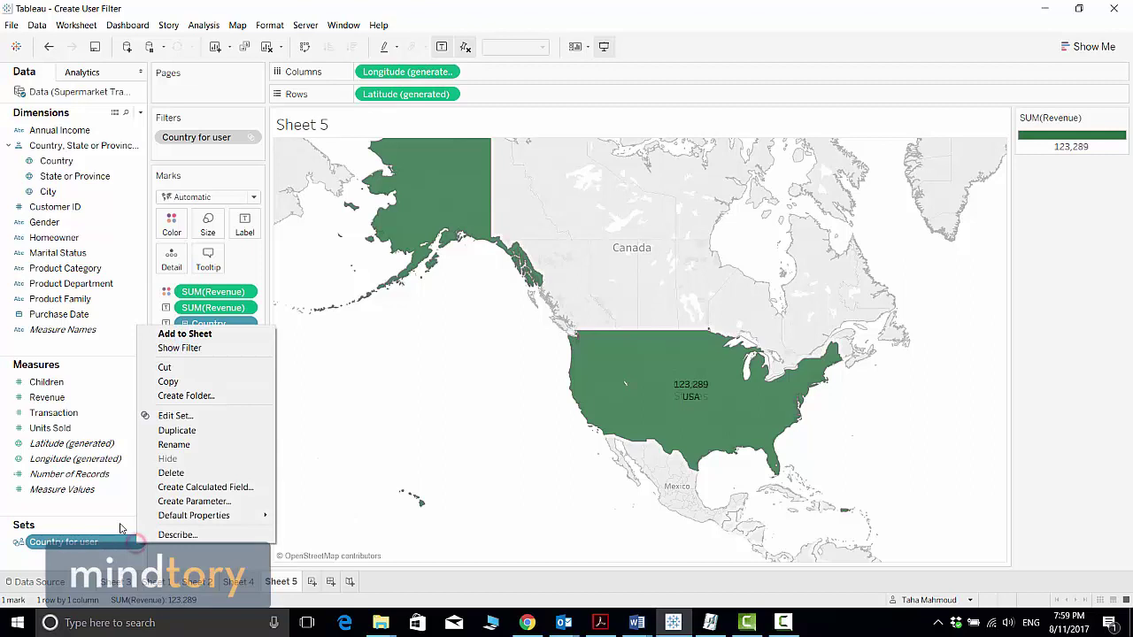
left_click(177, 415)
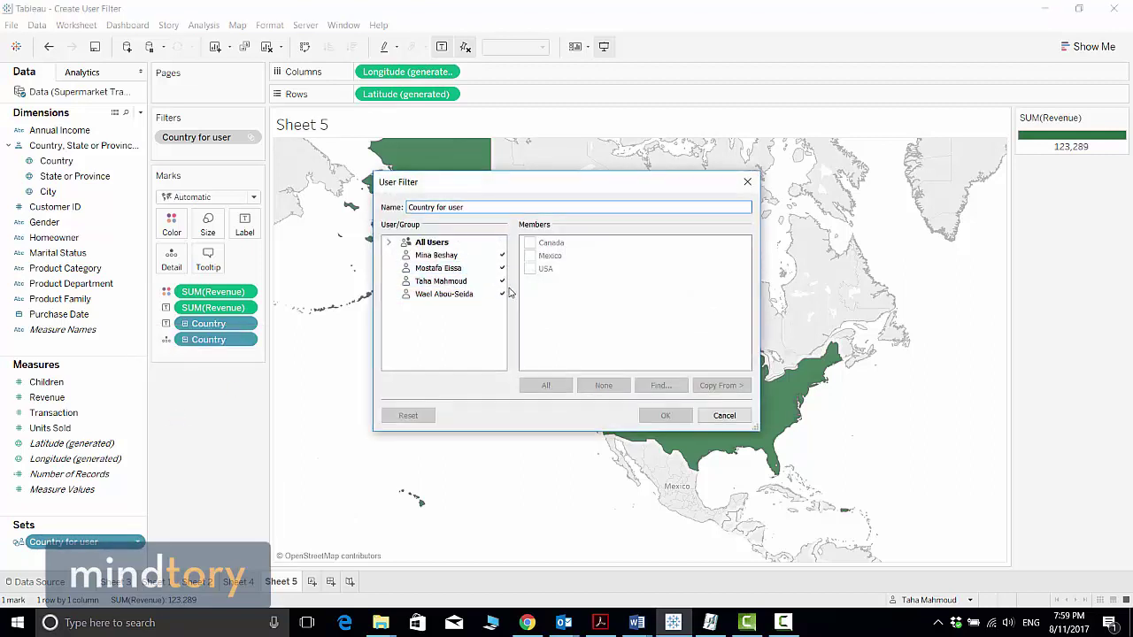
left_click(445, 281)
left_click(529, 270)
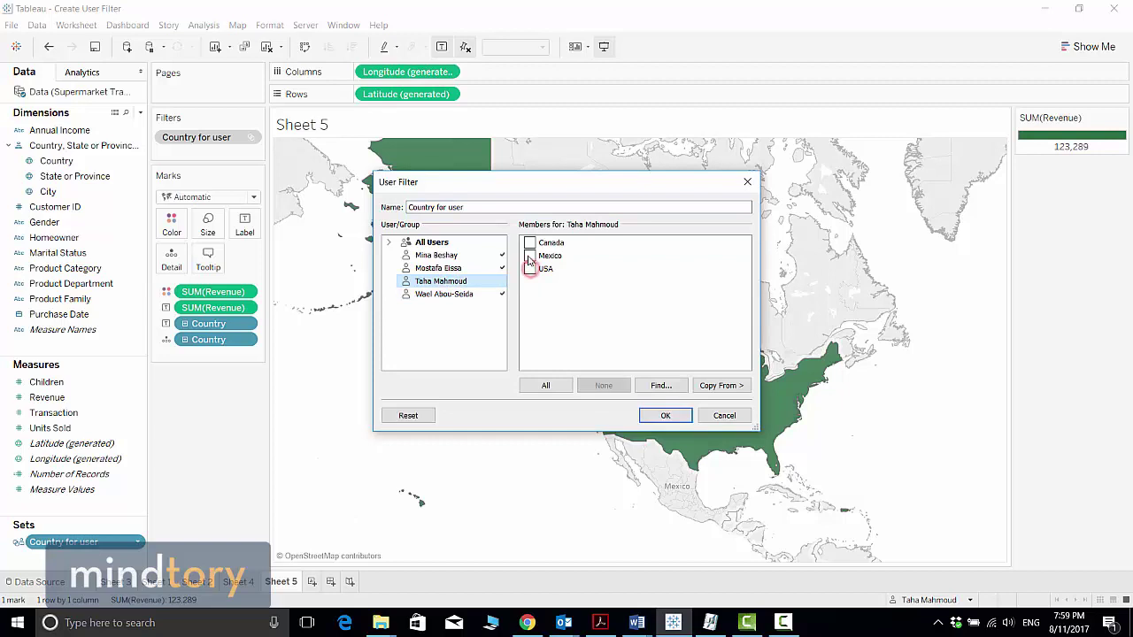
left_click(529, 243)
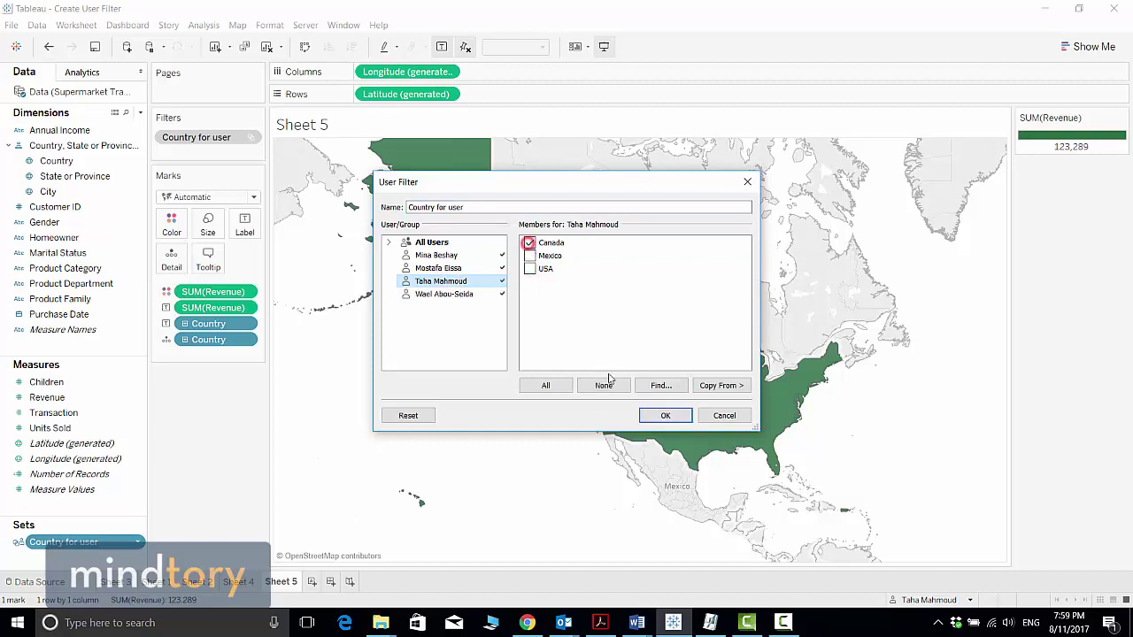
left_click(668, 416)
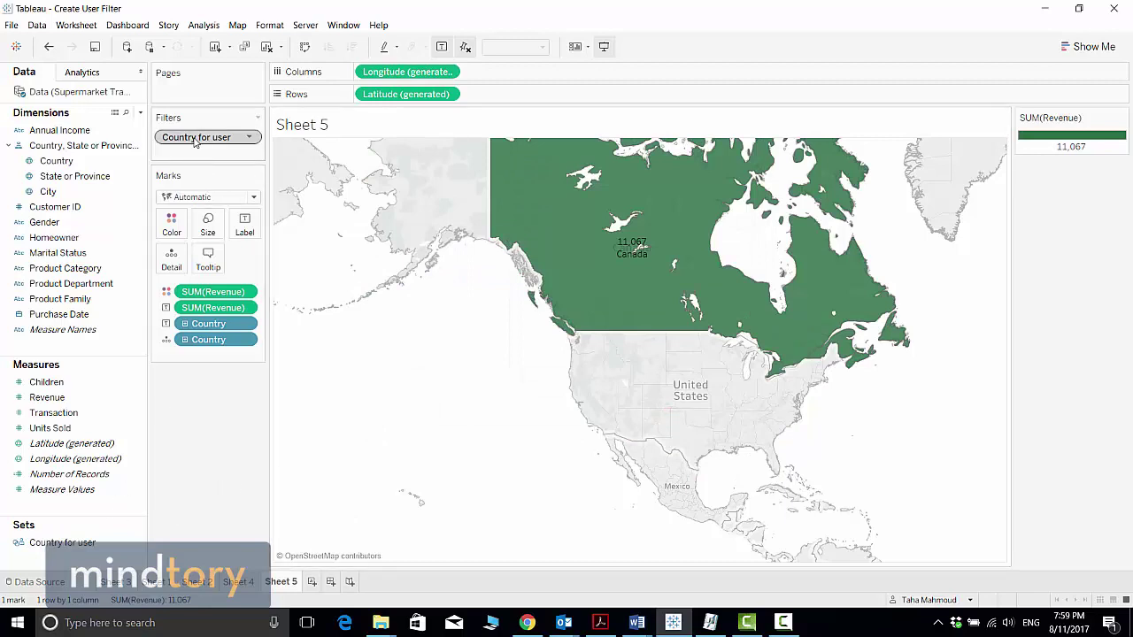
mouse_move(752, 209)
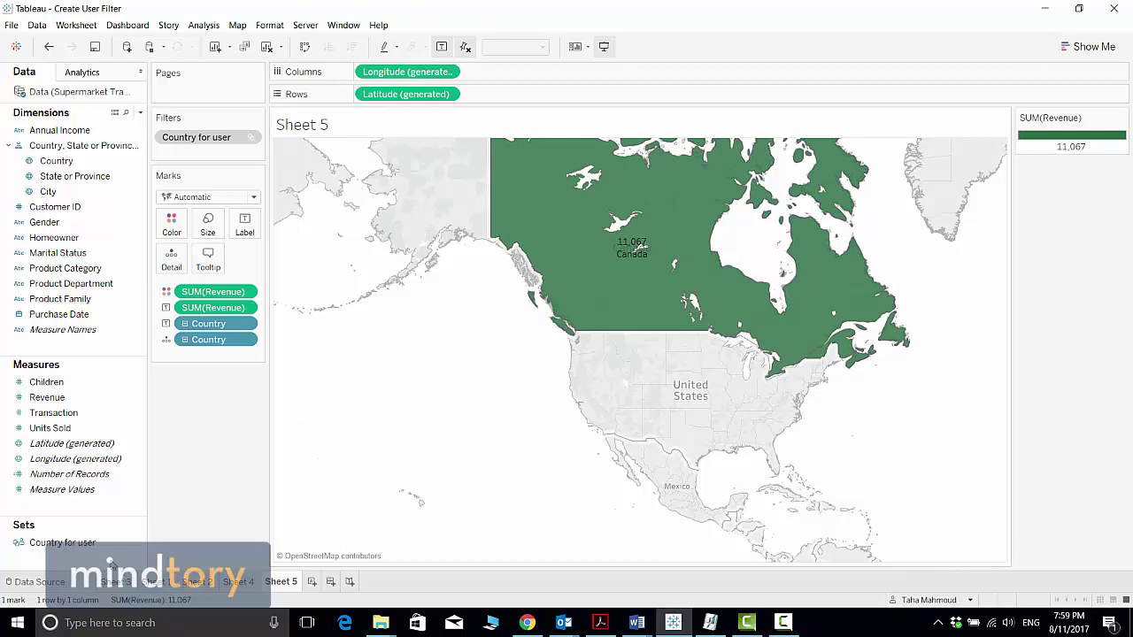
Step: Add Mexico and USA to the user's countries in the Country for user set
left_click(142, 545)
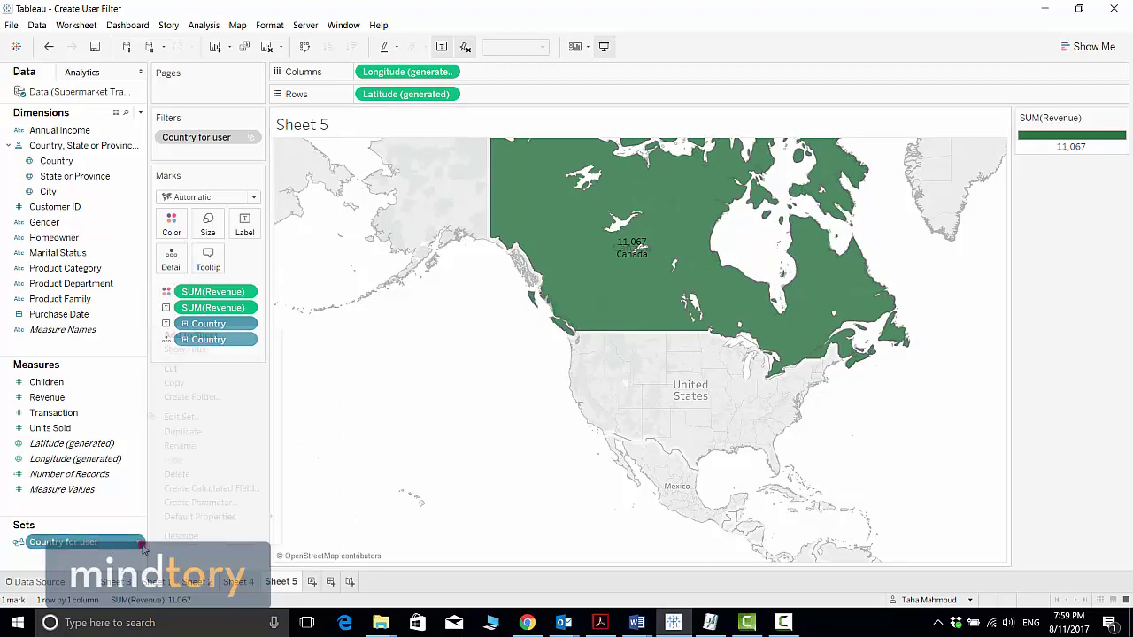
left_click(186, 417)
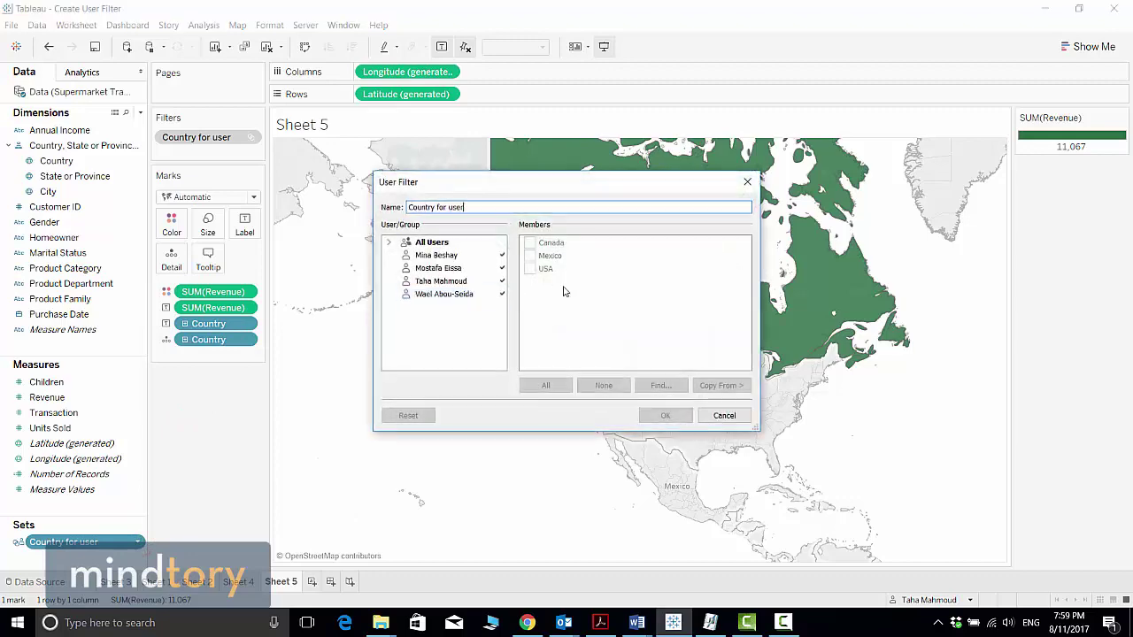
left_click(452, 280)
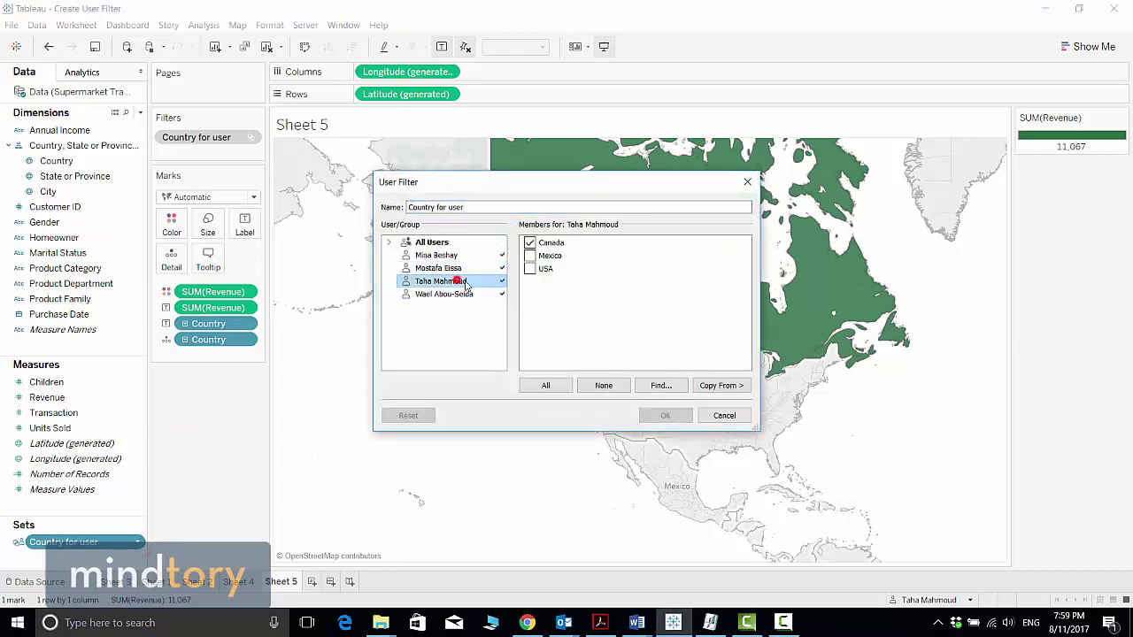
left_click(529, 256)
left_click(530, 269)
left_click(664, 415)
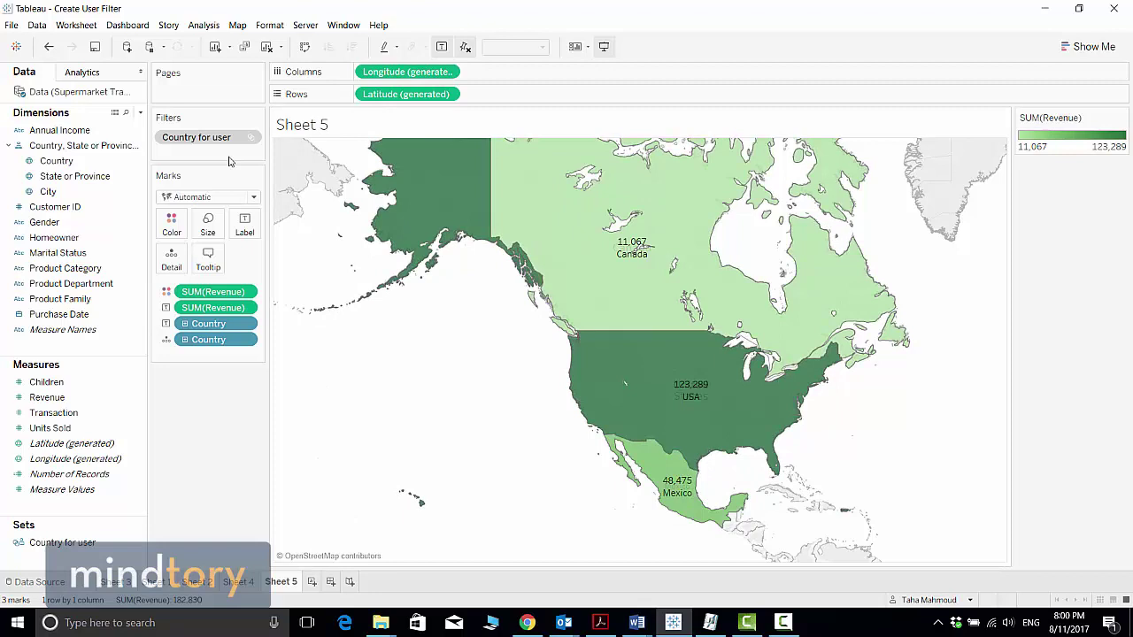
Step: Put Country on Sheet 2's Columns, splitting the bubble chart into Canada, Mexico and USA
left_click(244, 582)
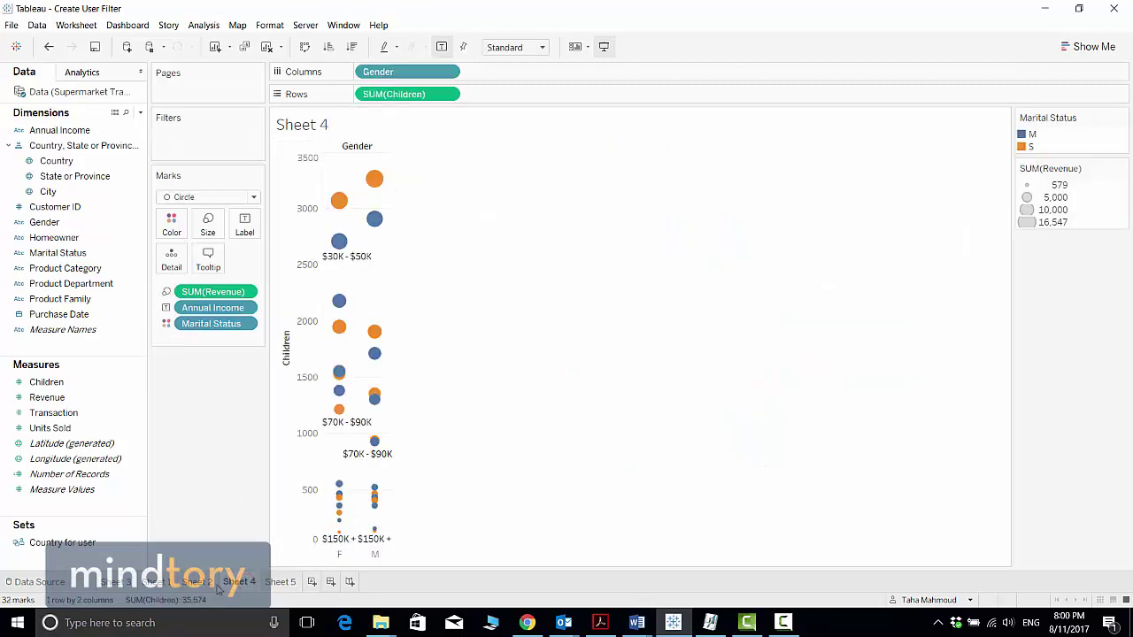
left_click(211, 584)
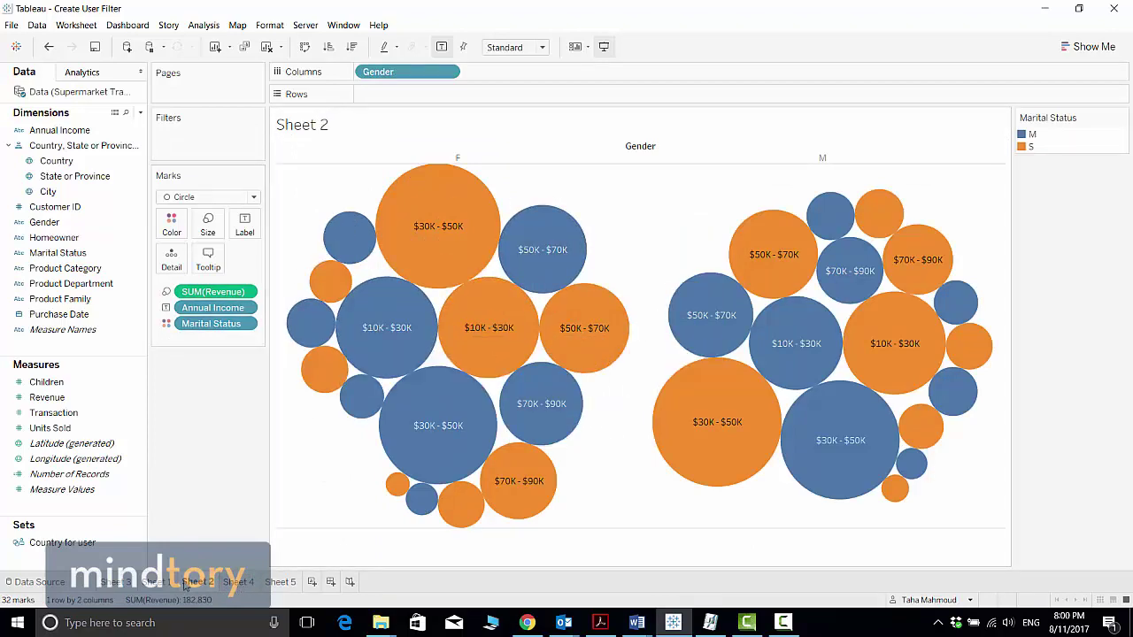
left_click(153, 584)
left_click(129, 583)
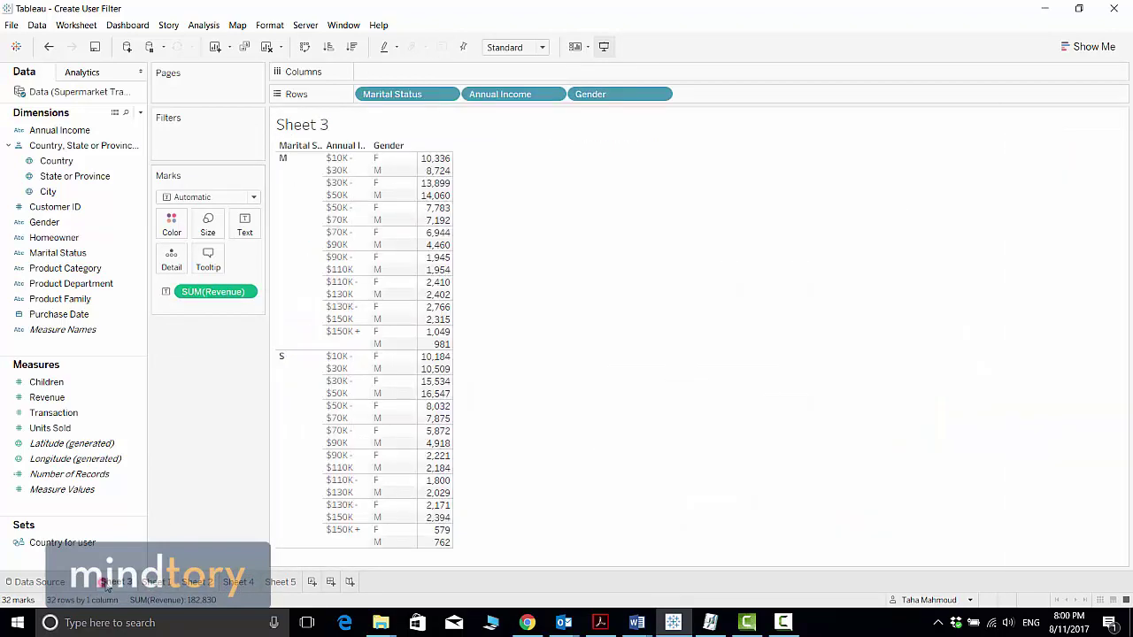
left_click(199, 581)
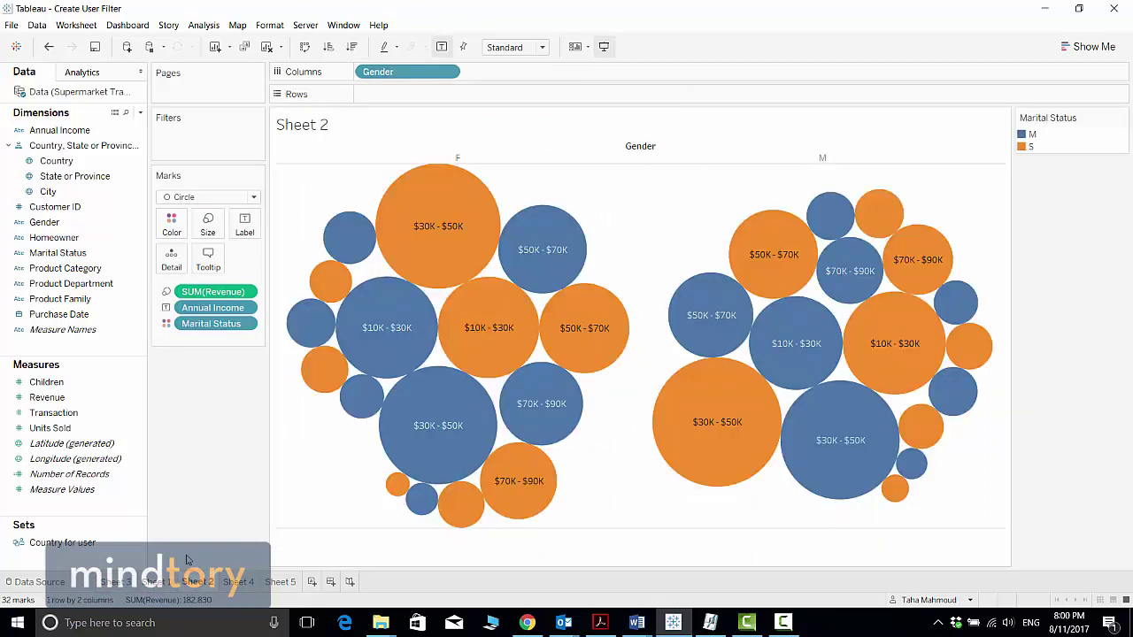
left_click_drag(56, 160, 366, 79)
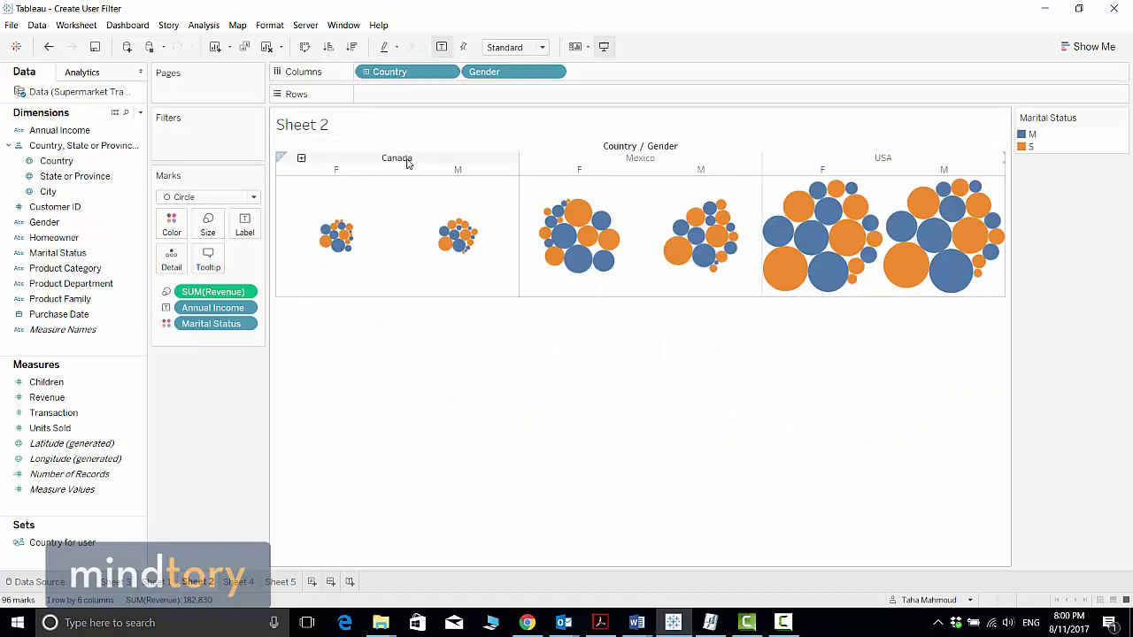
Step: Remove Canada and Mexico from the Country for user set, then view Sheet 5 showing only USA (123,289)
right_click(137, 548)
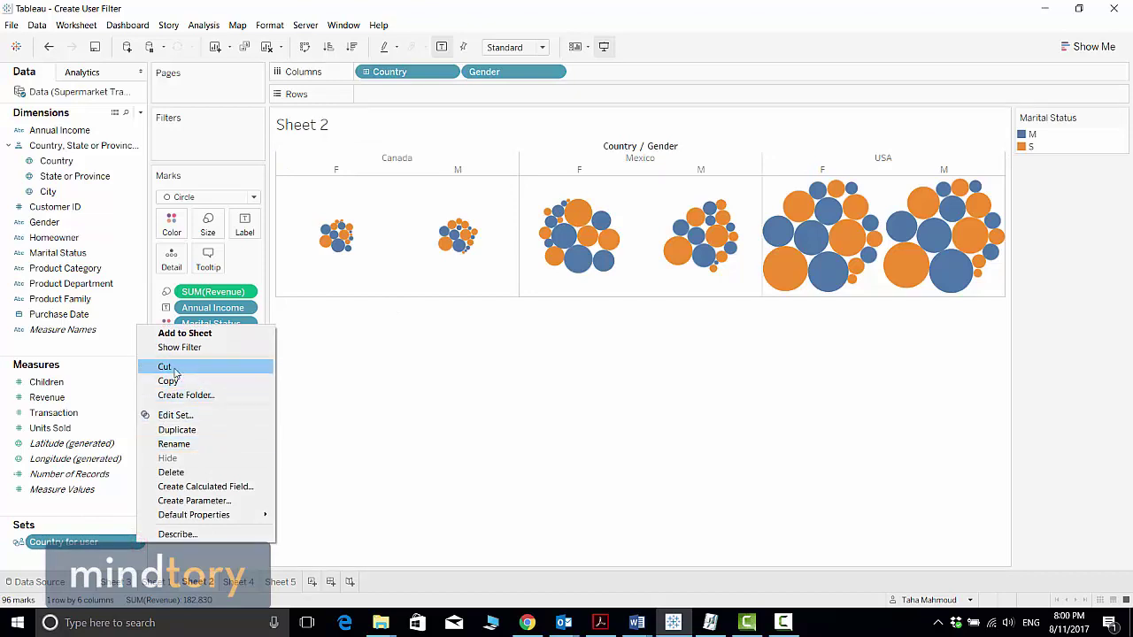
left_click(182, 414)
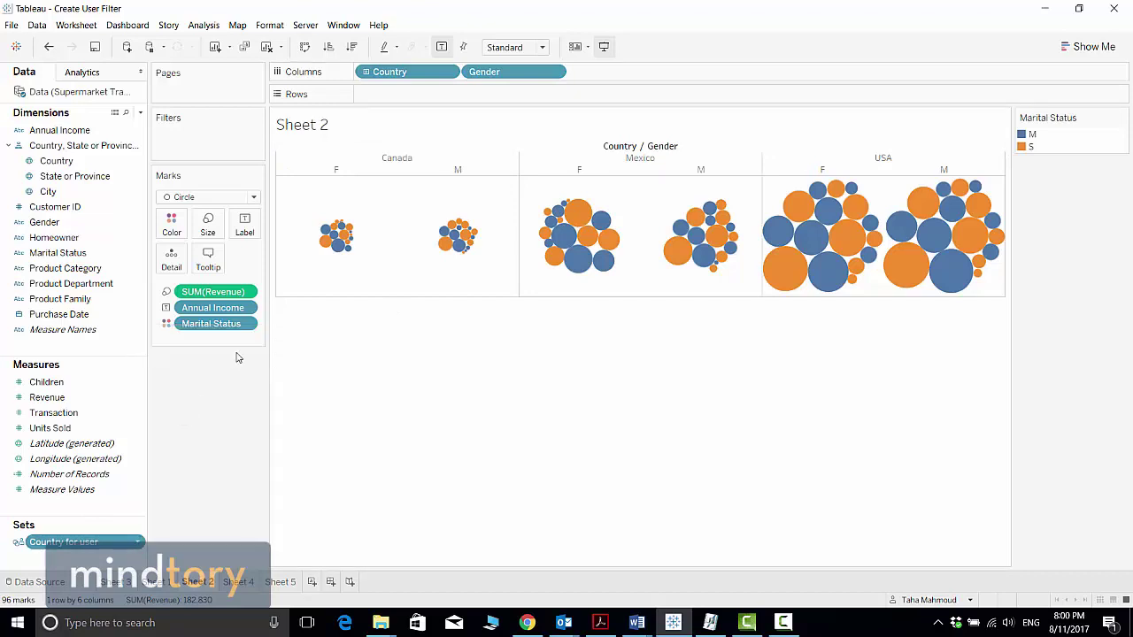
left_click(423, 294)
left_click(443, 281)
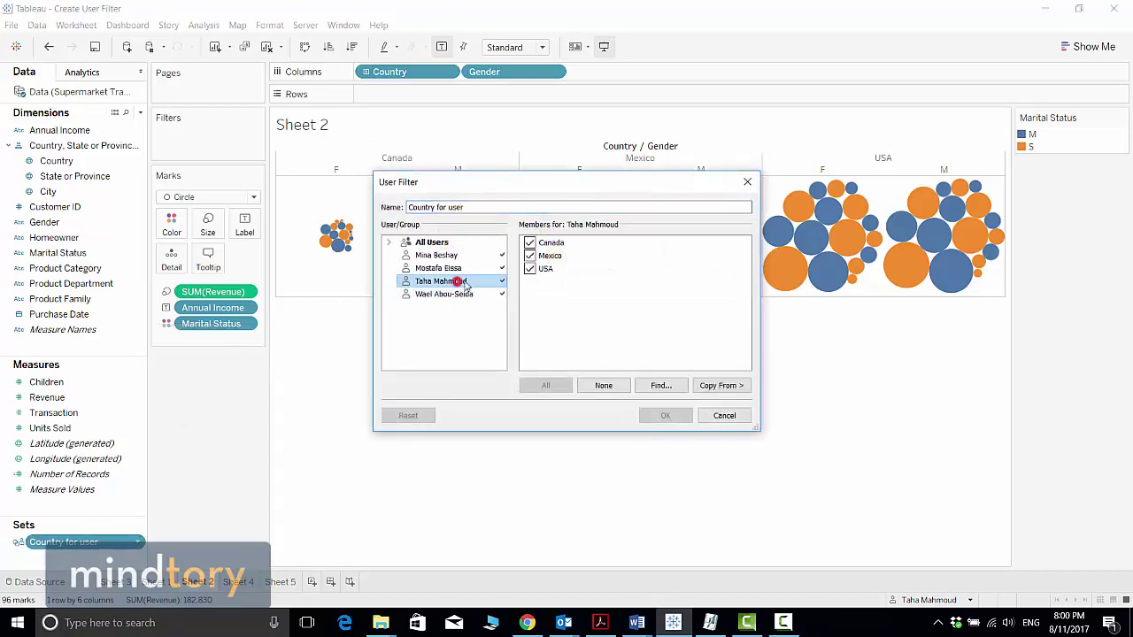
left_click(529, 243)
left_click(653, 418)
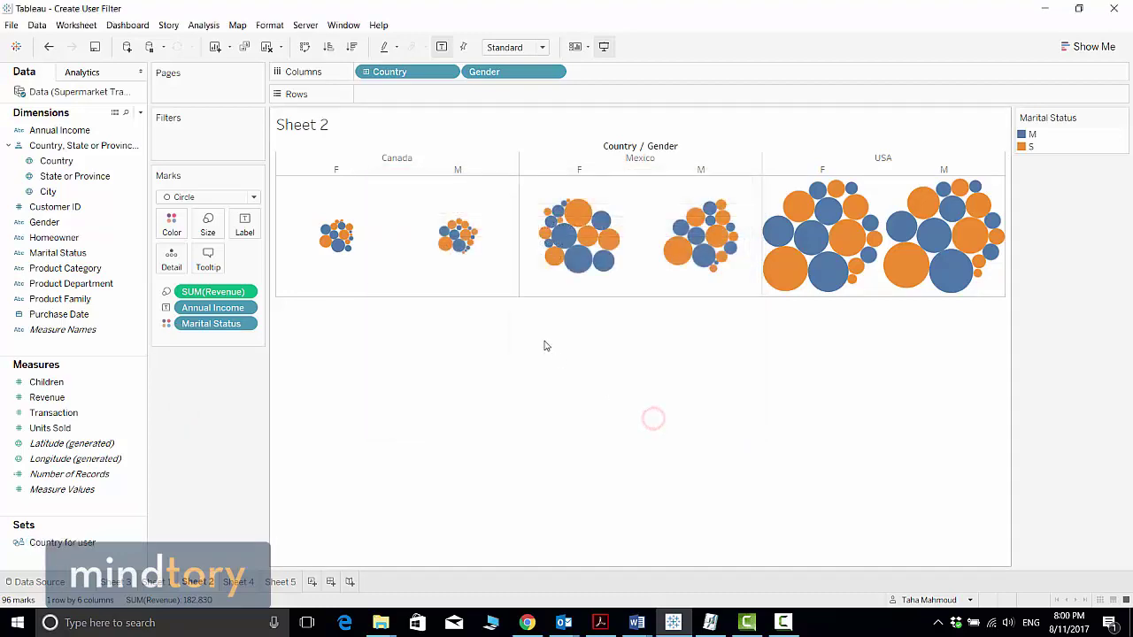
left_click(281, 583)
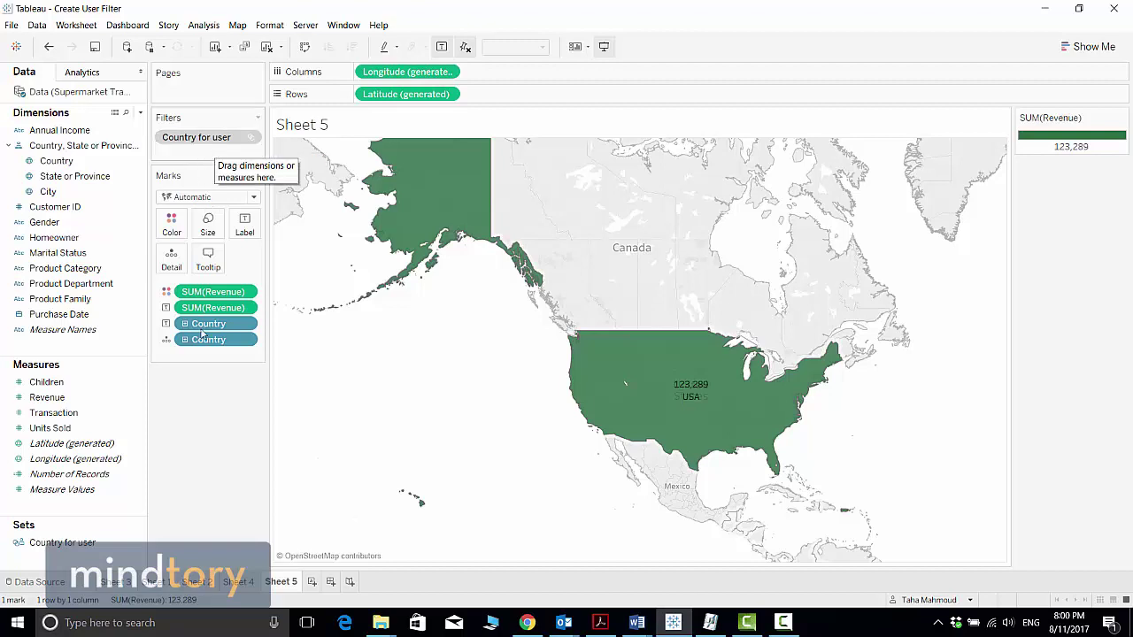
Step: Filter Sheet 2's bubbles to USA with the Country for user set, then view Tableau Online's users list
left_click(198, 581)
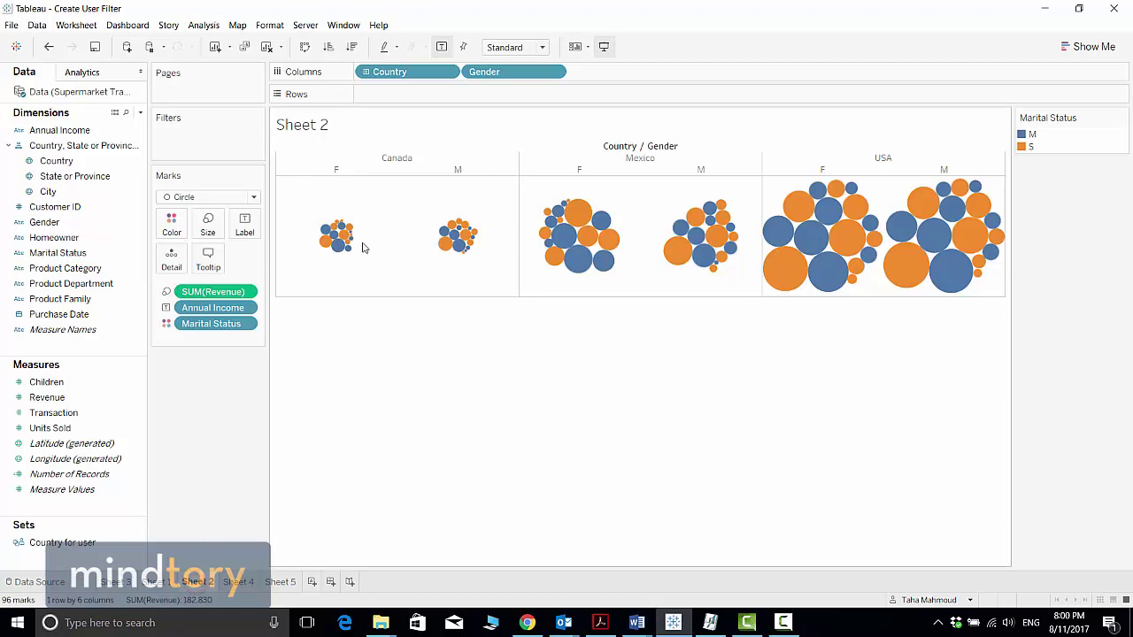
left_click(64, 544)
left_click_drag(63, 543, 183, 148)
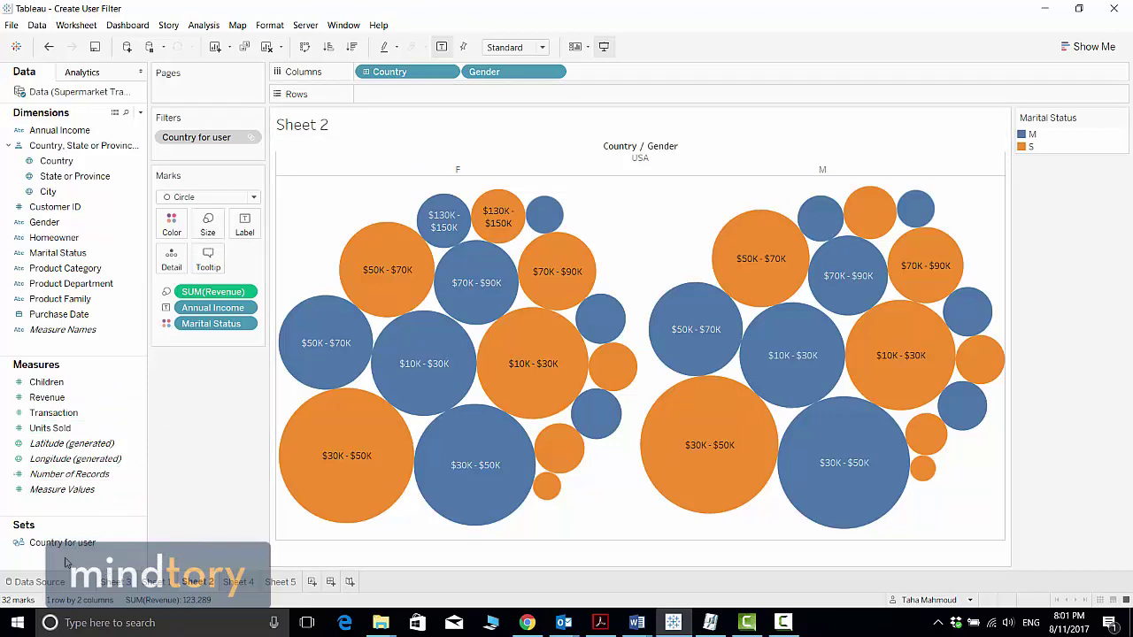
left_click_drag(65, 563, 342, 25)
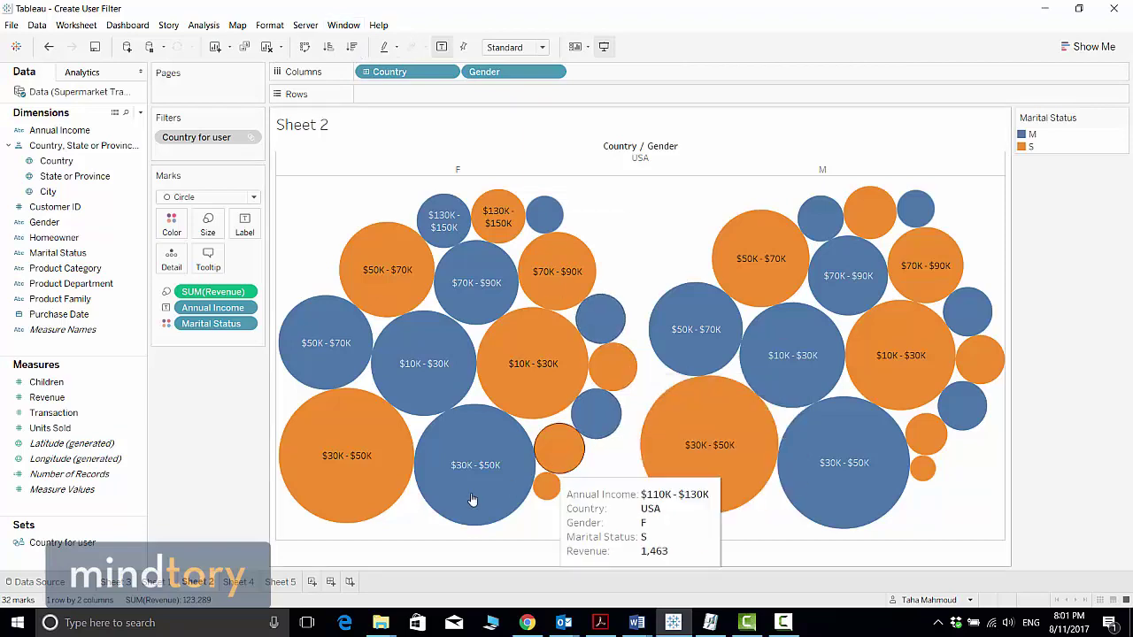
left_click(526, 622)
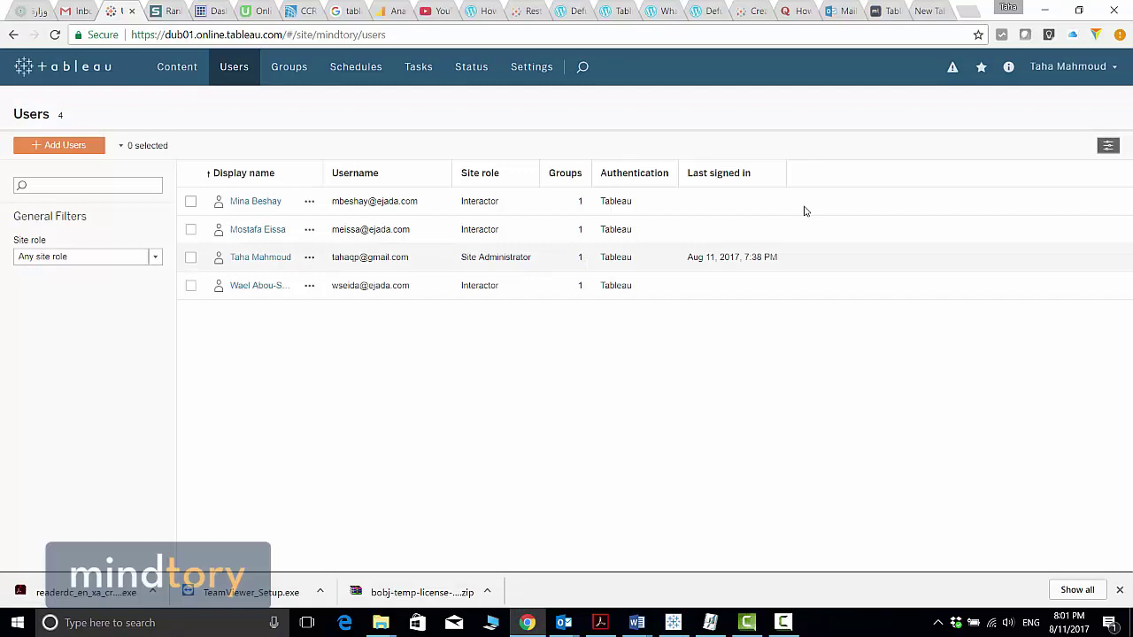
Step: Minimize the Tableau Online users page, reopen it briefly, then minimize it again to show Sheet 2
left_click(1045, 9)
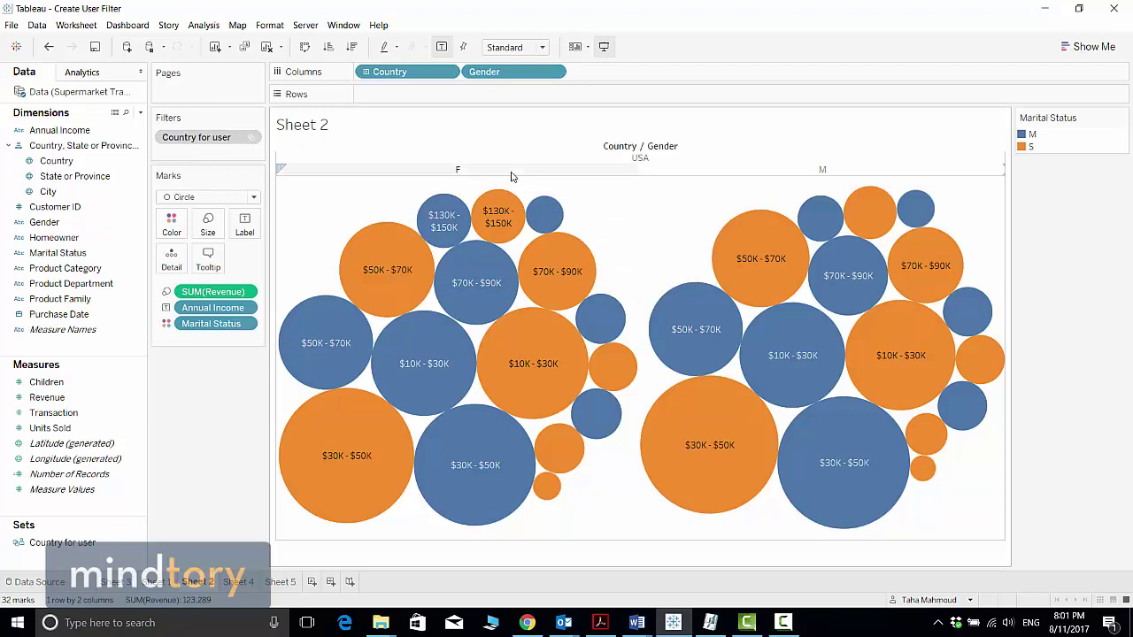
left_click(527, 622)
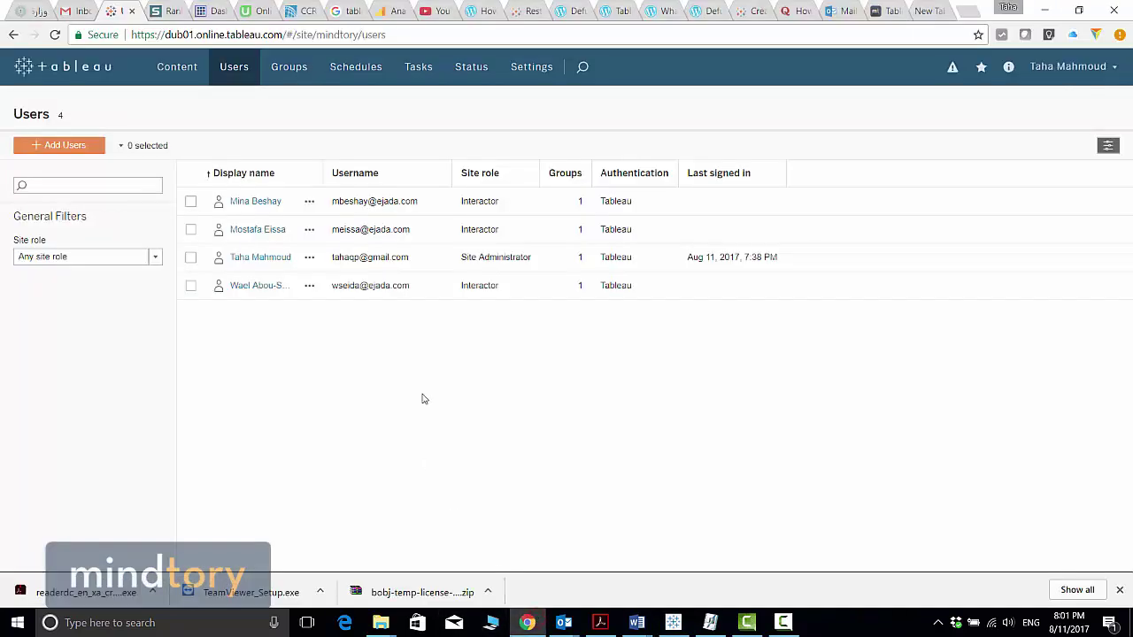
left_click(1046, 11)
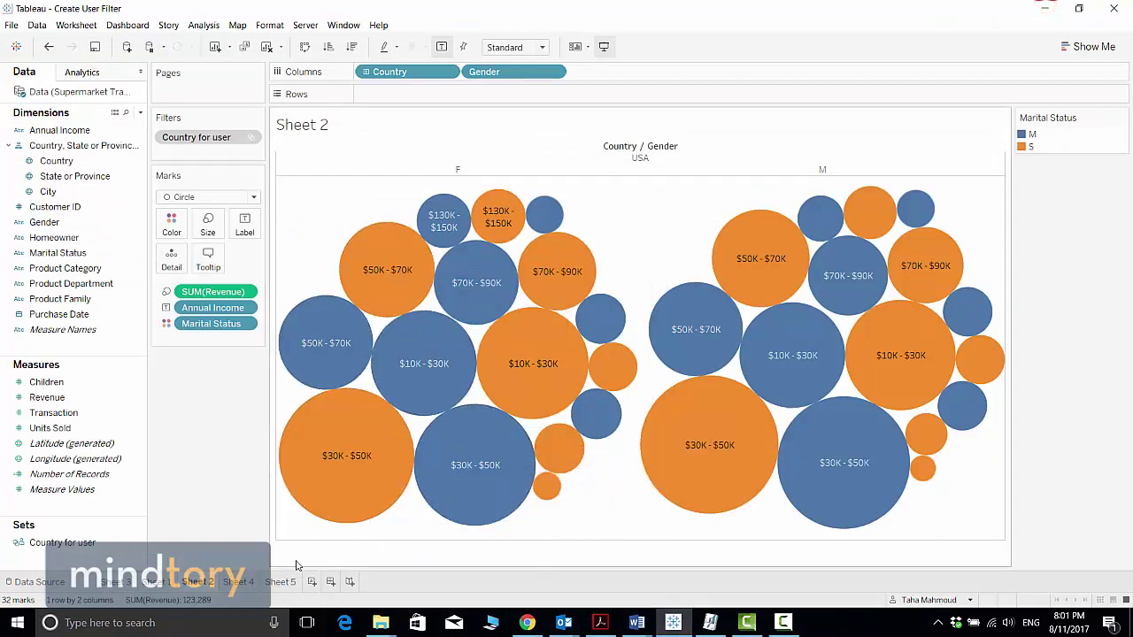